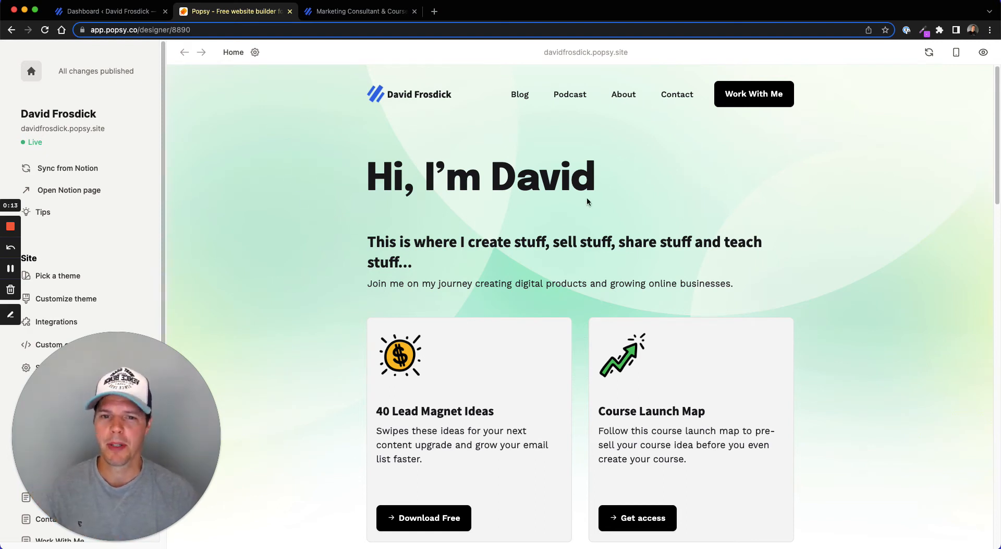
# Review the home page preview from its hero section to the footer and compare it with the current live website.
pyautogui.scroll(-10, 405, 341)
pyautogui.scroll(-8, 414, 336)
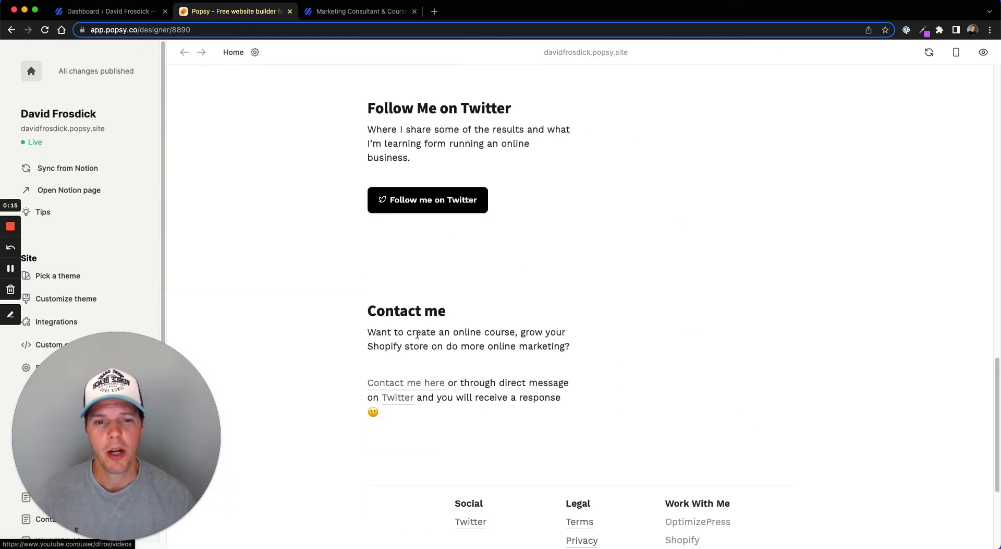
pyautogui.scroll(5, 347, 342)
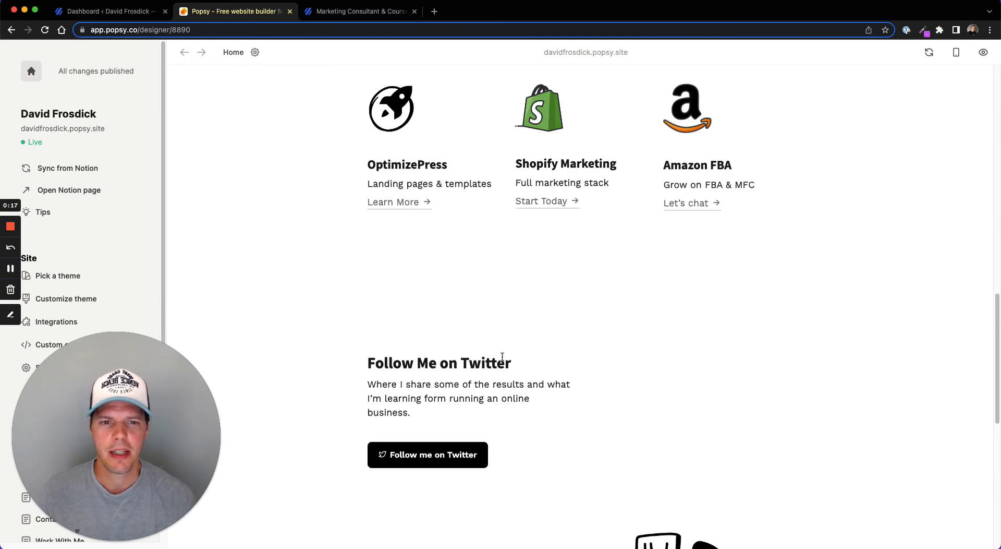
pyautogui.scroll(4, 501, 354)
pyautogui.scroll(-10, 515, 334)
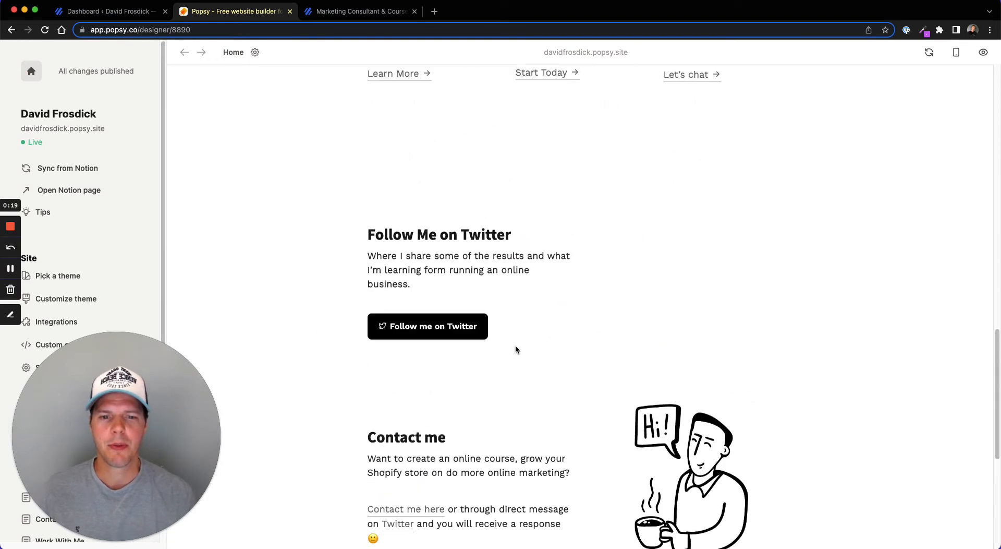
pyautogui.scroll(-2, 537, 365)
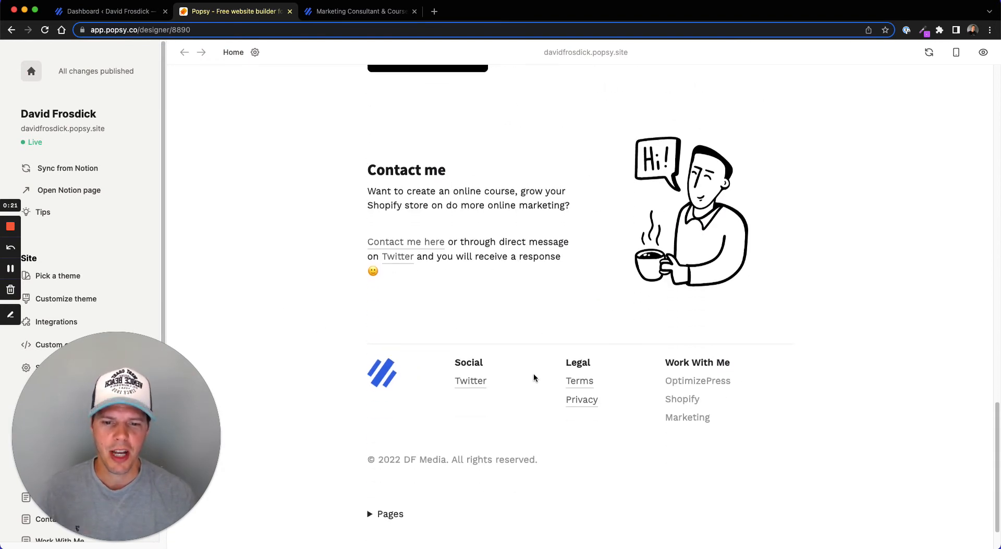
pyautogui.scroll(10, 516, 365)
pyautogui.scroll(12, 516, 372)
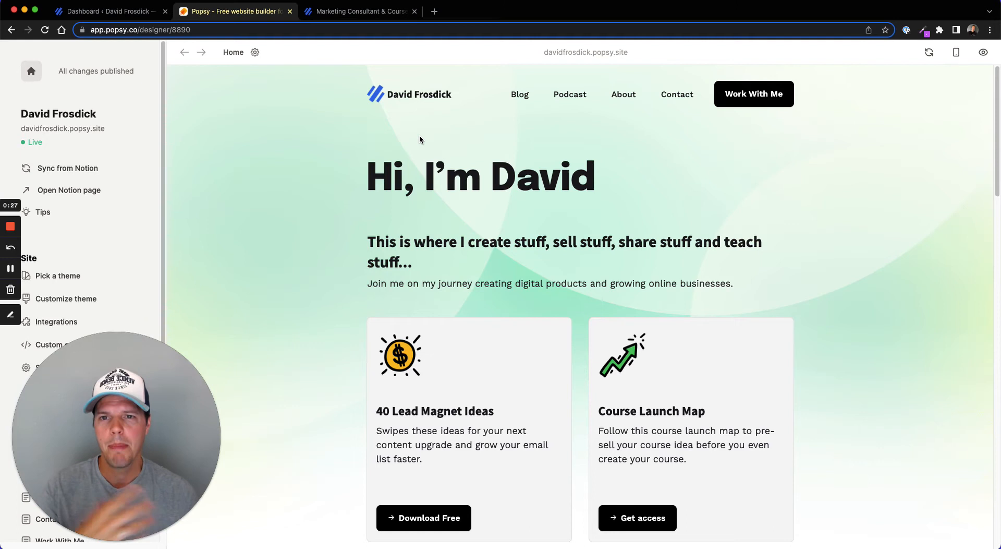
pyautogui.click(360, 11)
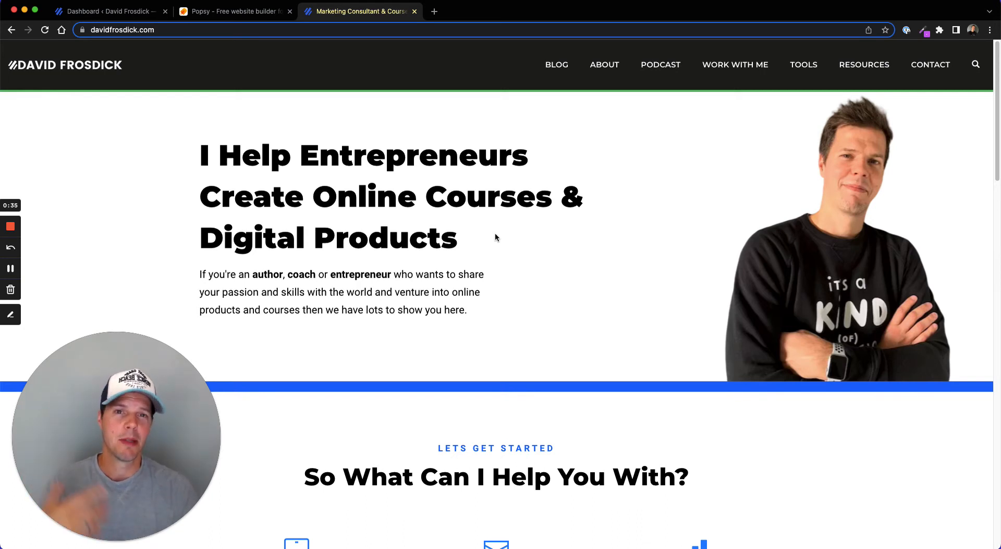
pyautogui.click(246, 13)
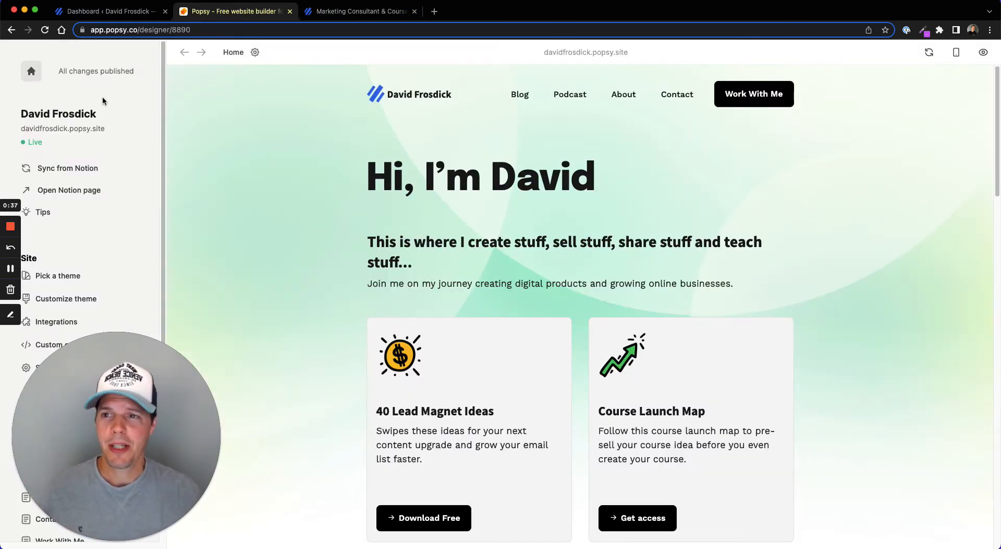
# Return to the Popsy dashboard and view Popsy's public home page.
pyautogui.click(36, 77)
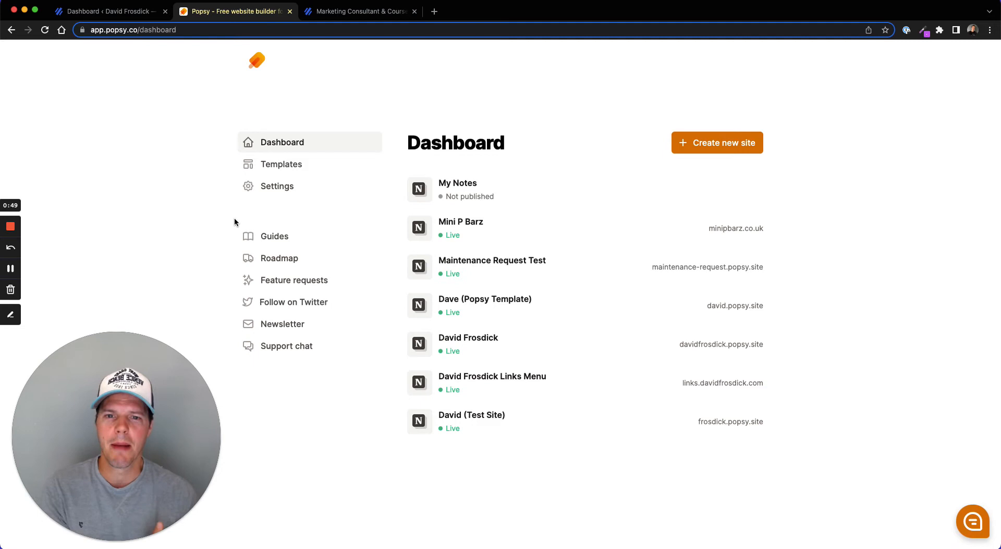
pyautogui.click(256, 61)
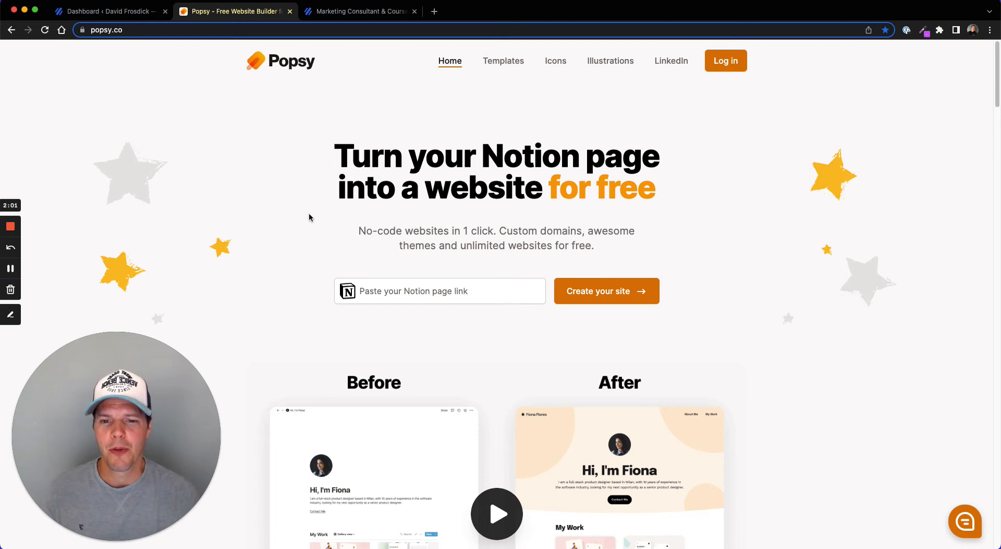
pyautogui.scroll(-3, 333, 238)
pyautogui.scroll(3, 334, 245)
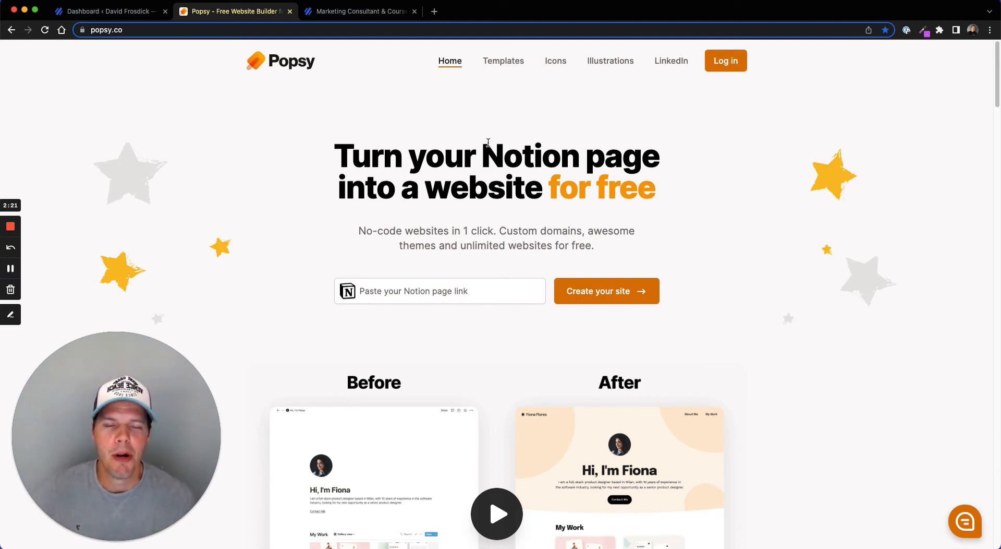
# Go back to the dashboard through the login link, open the personal site in the designer and refresh its preview.
pyautogui.click(728, 66)
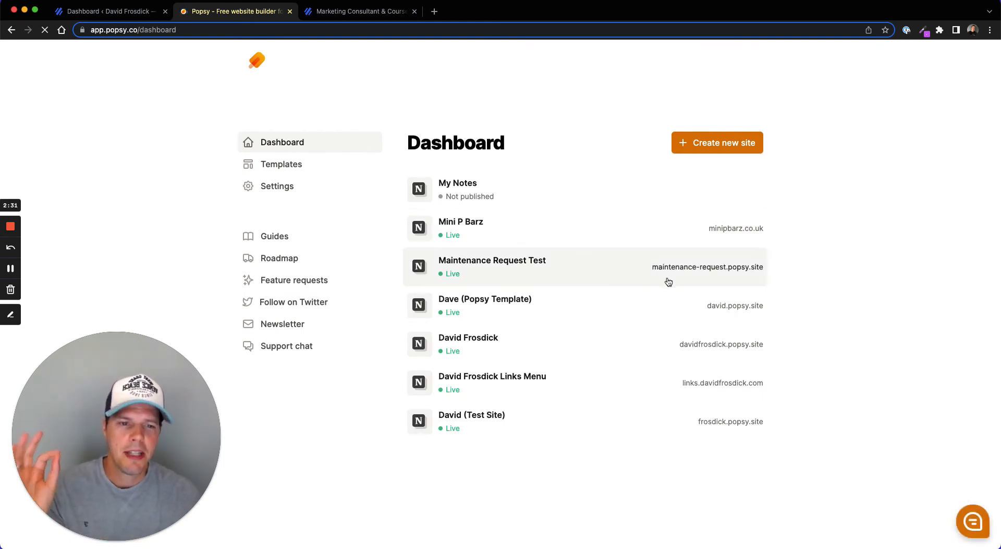
pyautogui.click(619, 348)
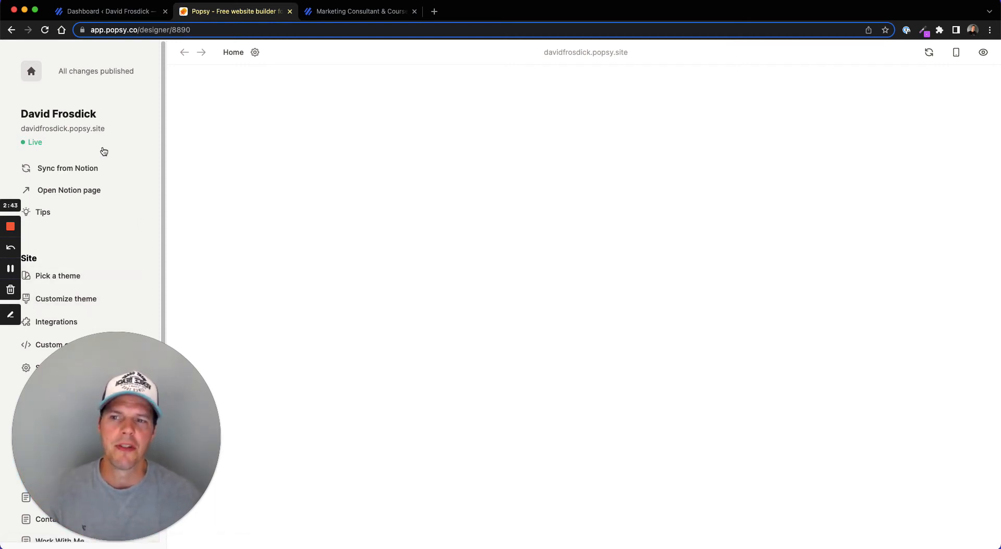
pyautogui.click(924, 54)
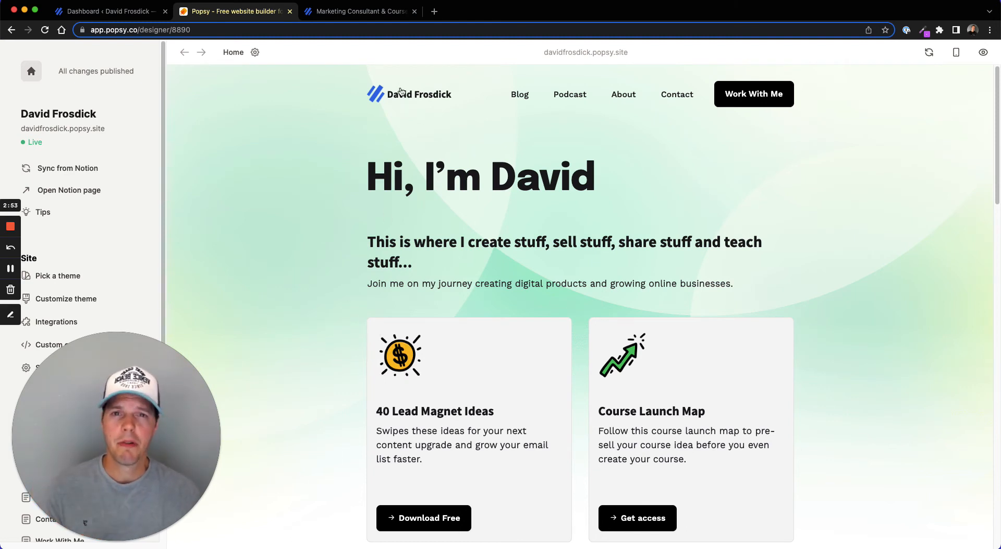
# On the live website, open the blog post "Building The ConvertKit Home Page In OptimizePress" and examine its URL.
pyautogui.click(368, 11)
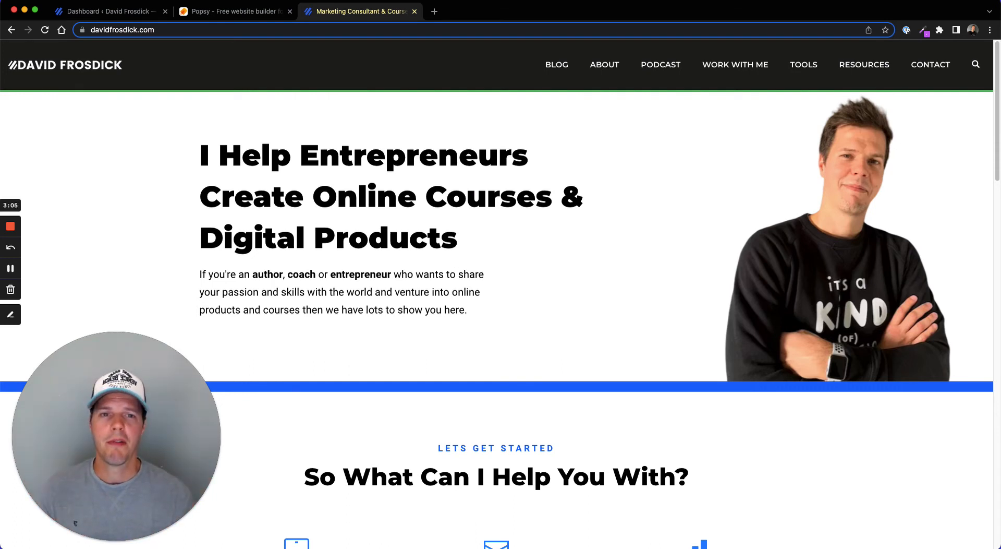
pyautogui.click(561, 72)
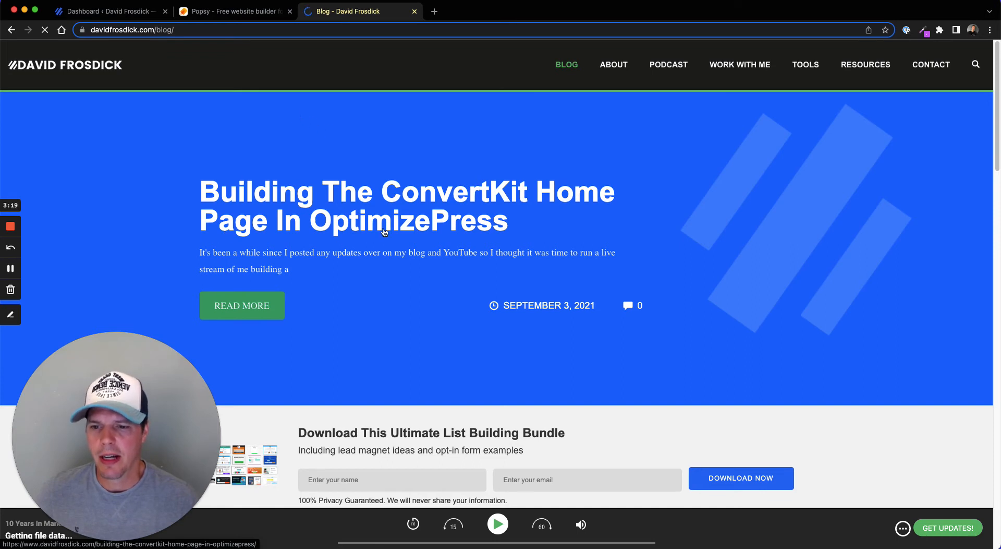
pyautogui.click(290, 313)
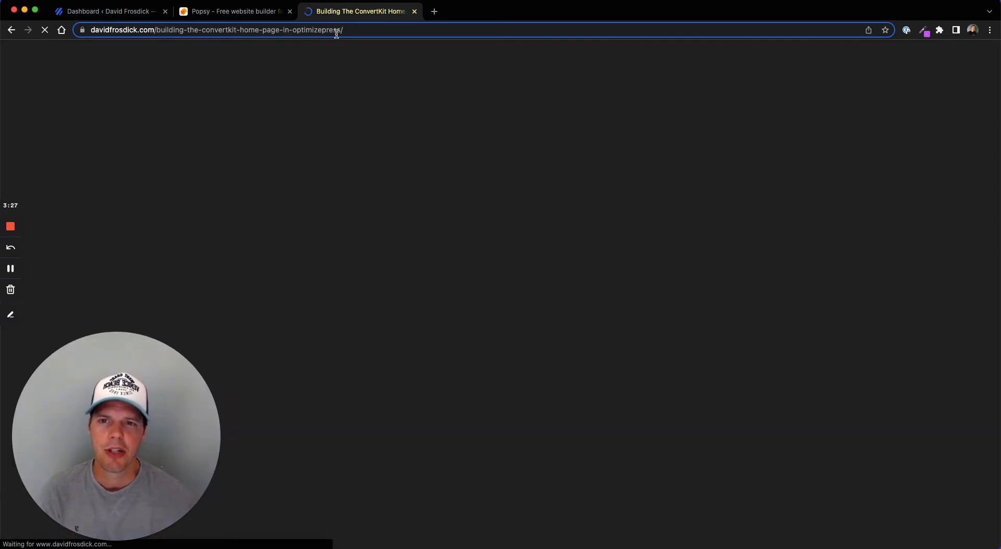
pyautogui.click(350, 29)
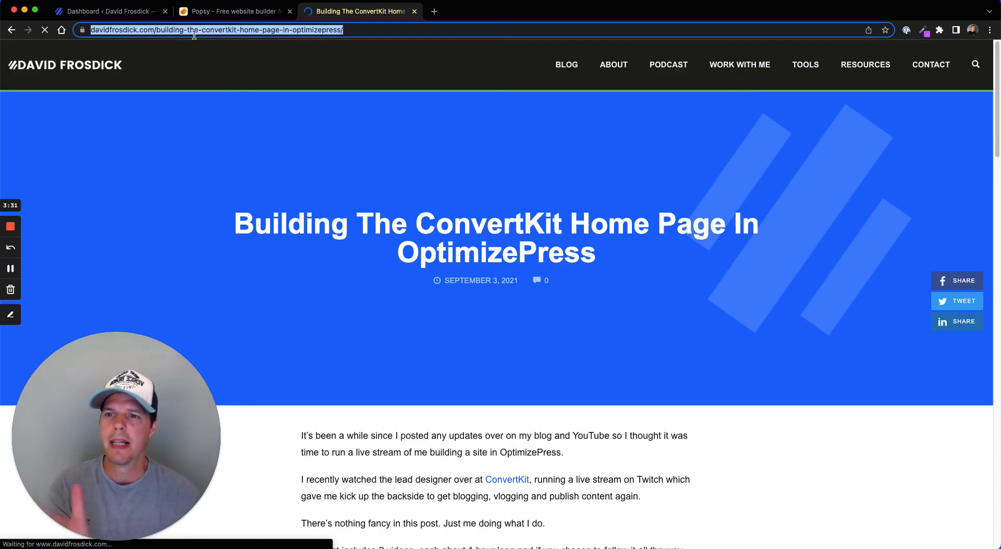
pyautogui.click(363, 30)
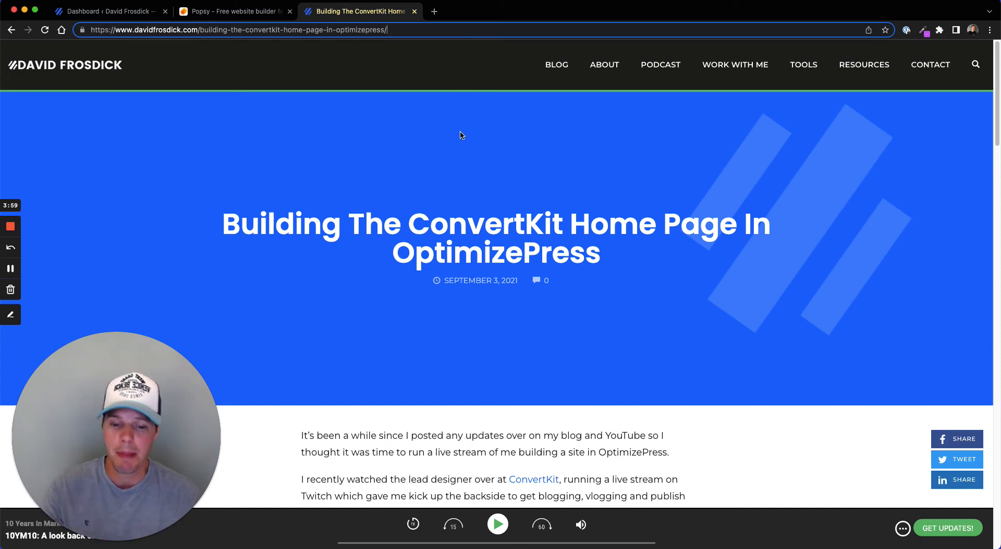
# Switch to Notion and arrange its window over the browser with the Blog Post Archive (Backup) list in view.
pyautogui.press('super+Tab')
pyautogui.moveTo(480, 10); pyautogui.dragTo(730, 59)
pyautogui.moveTo(833, 439); pyautogui.dragTo(952, 490)
pyautogui.moveTo(669, 61); pyautogui.dragTo(621, 60)
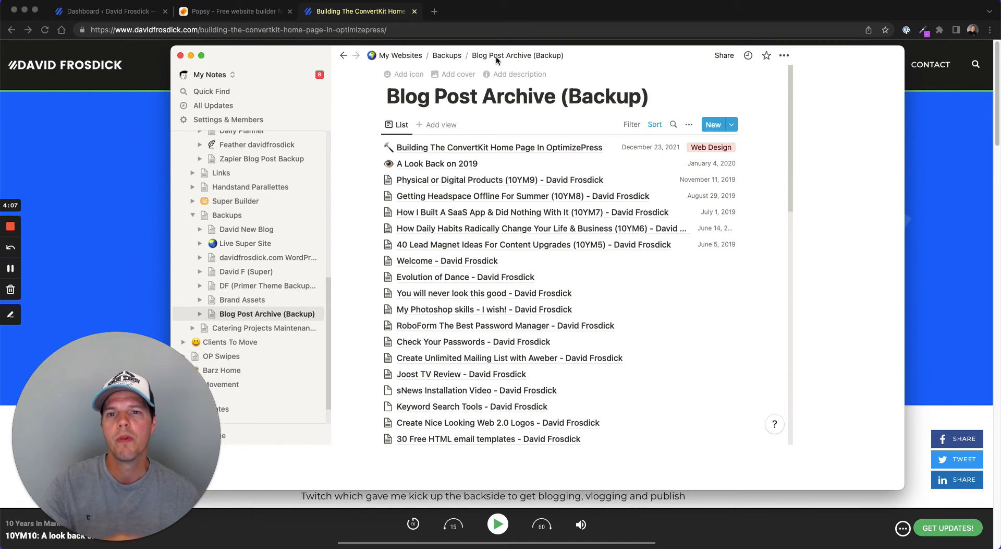
# Return to the Popsy designer, open the site's Blog page and look through the list of site pages.
pyautogui.click(257, 22)
pyautogui.click(244, 14)
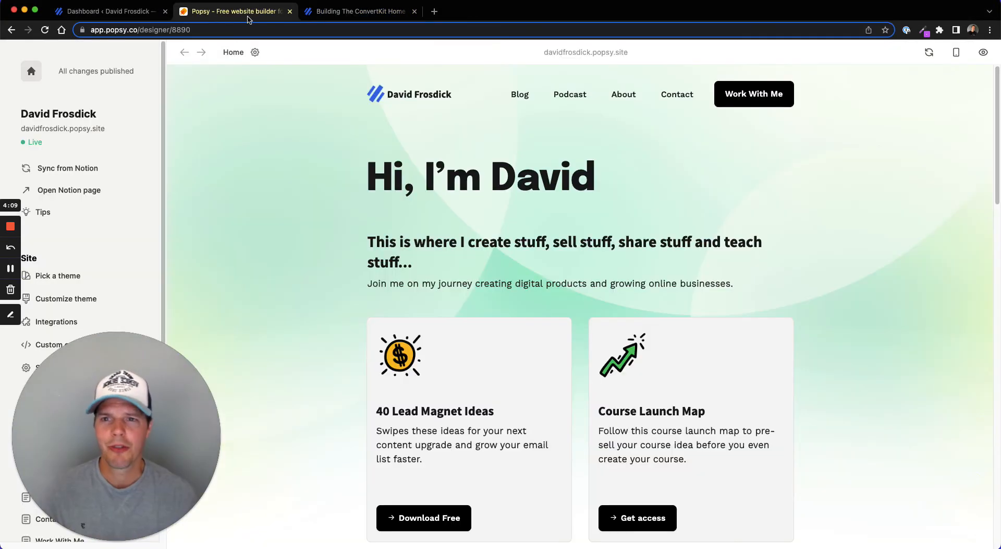
pyautogui.click(521, 99)
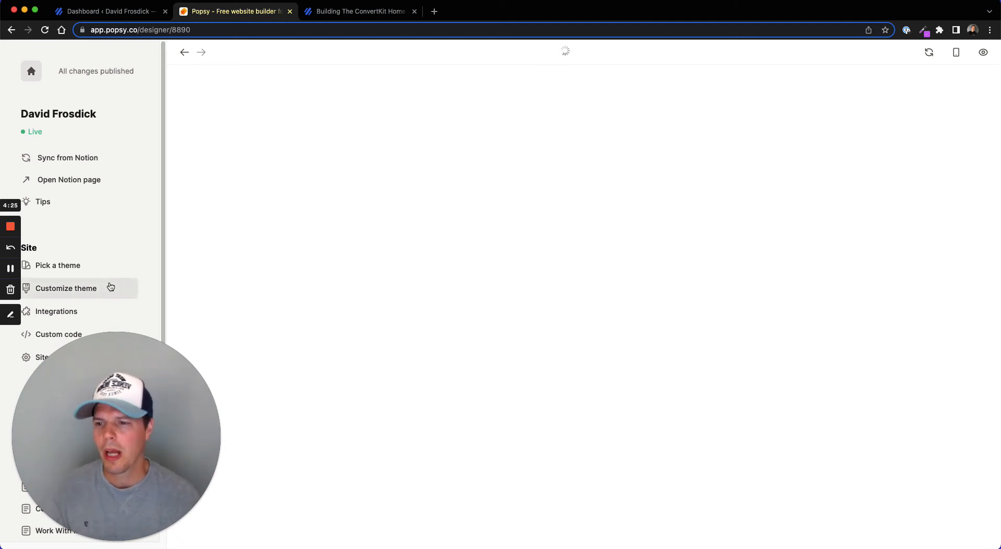
pyautogui.scroll(-5, 62, 280)
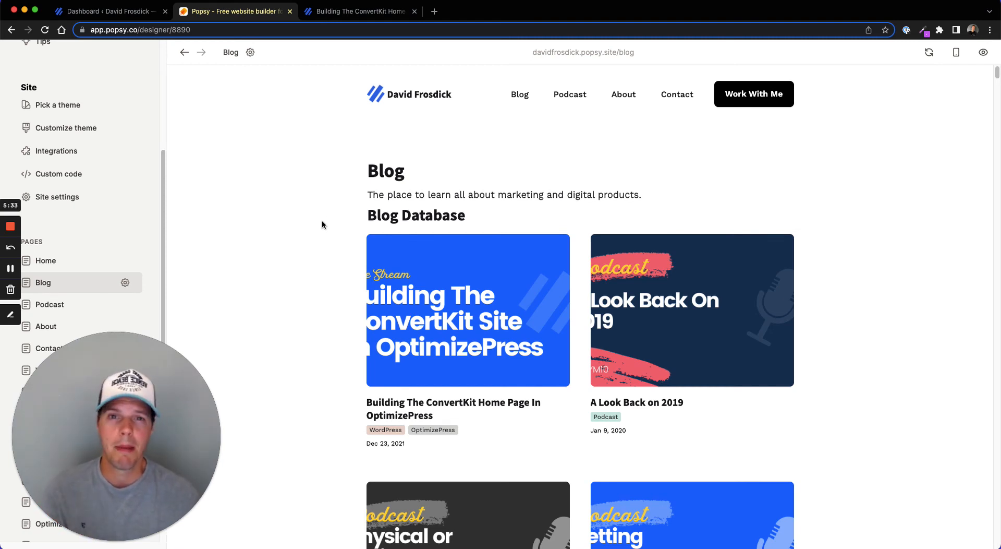
pyautogui.scroll(4, 106, 246)
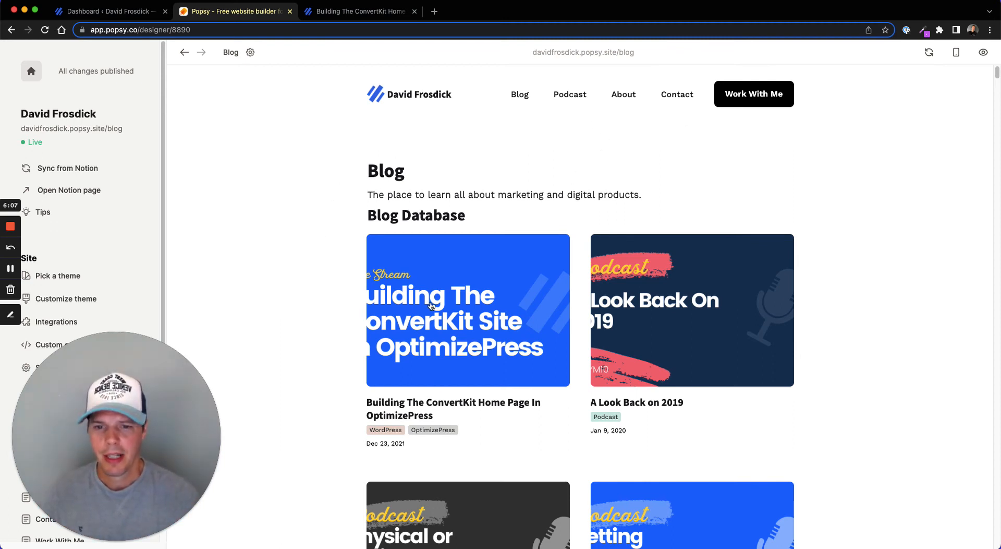
# Switch to Notion, expand the site's home page under My Websites and open its Blog page, repositioning the window over the browser.
pyautogui.moveTo(365, 545)
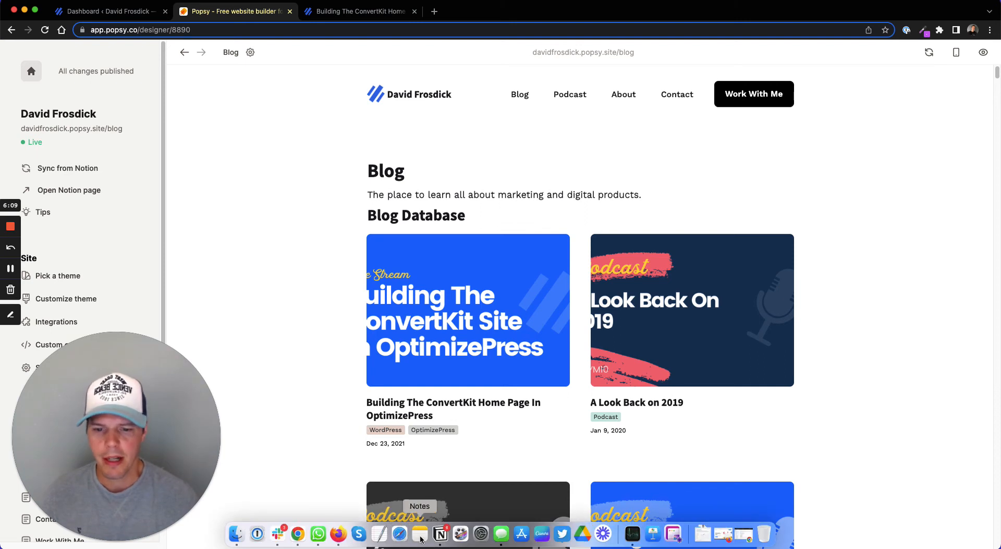
pyautogui.click(441, 543)
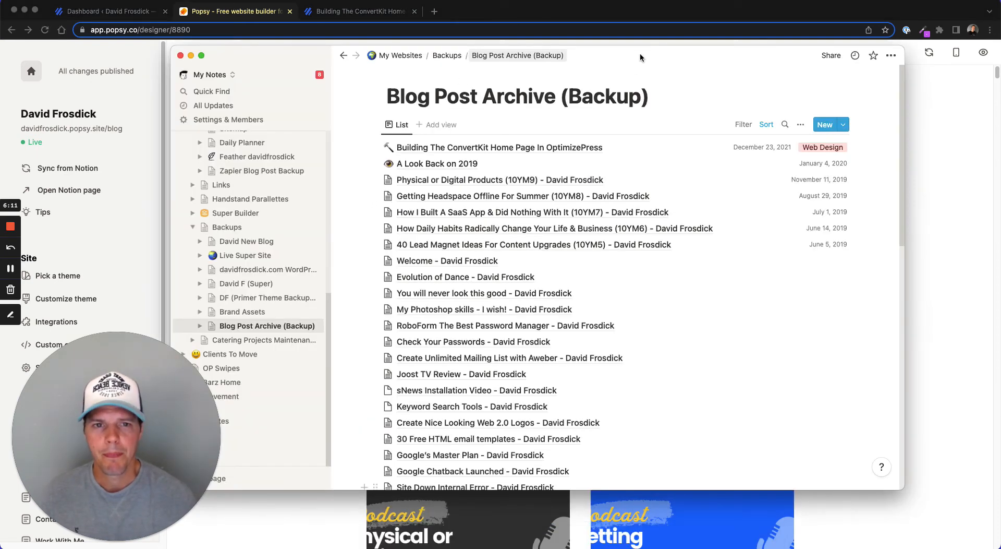
pyautogui.moveTo(641, 55); pyautogui.dragTo(679, 53)
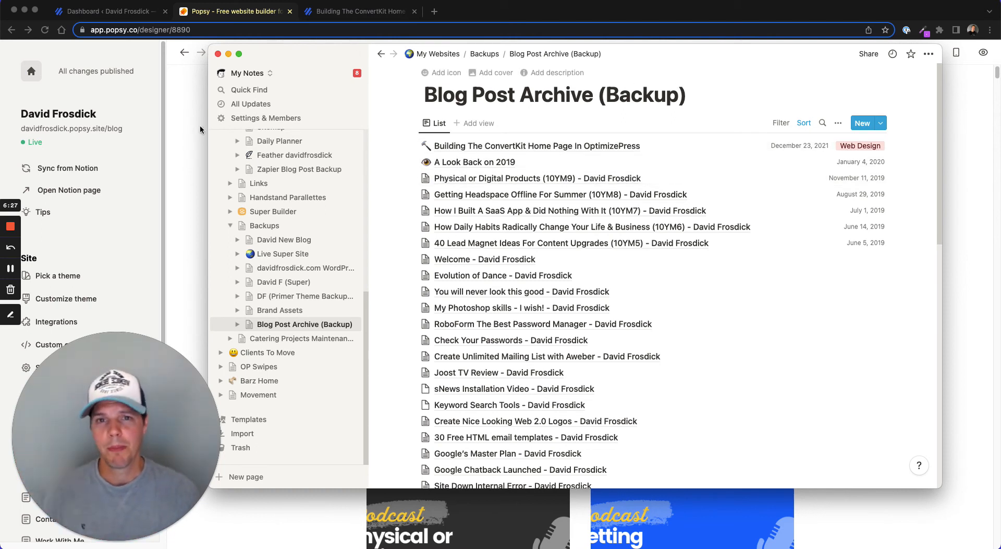
pyautogui.scroll(6, 277, 280)
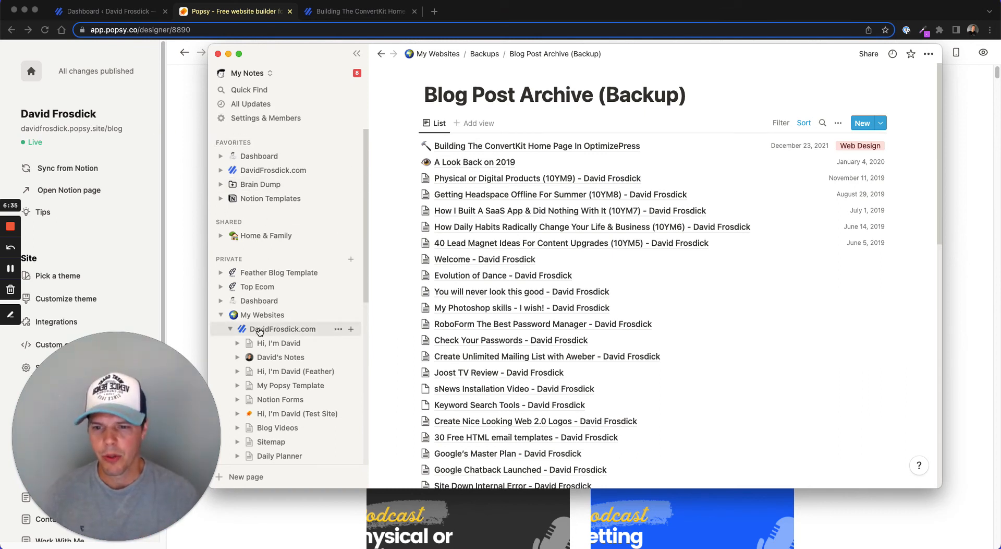
pyautogui.click(237, 346)
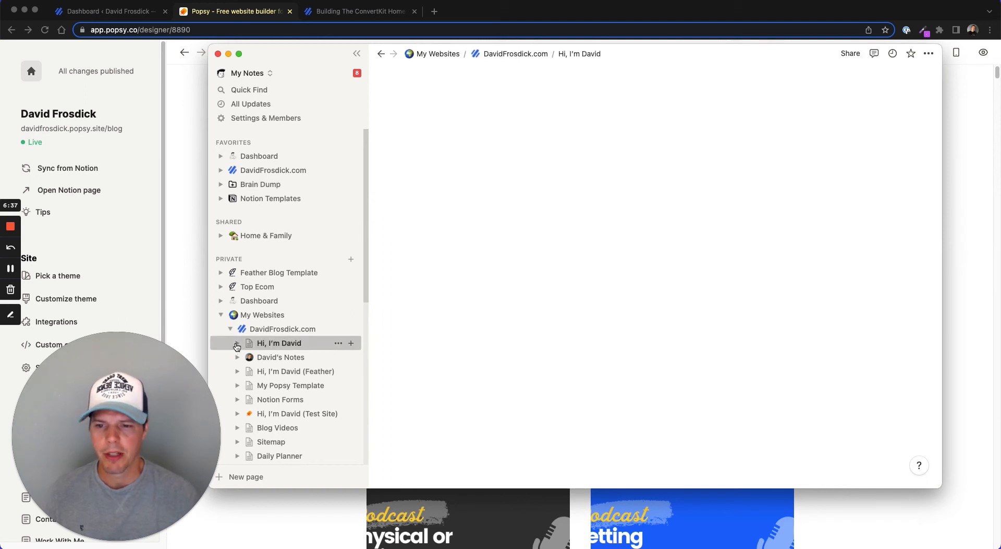
pyautogui.click(237, 343)
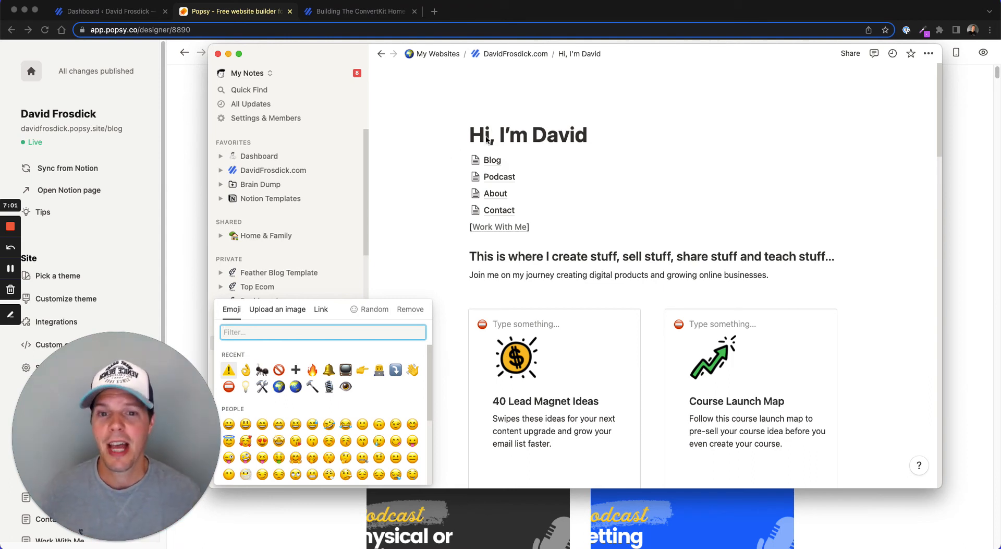
pyautogui.click(369, 278)
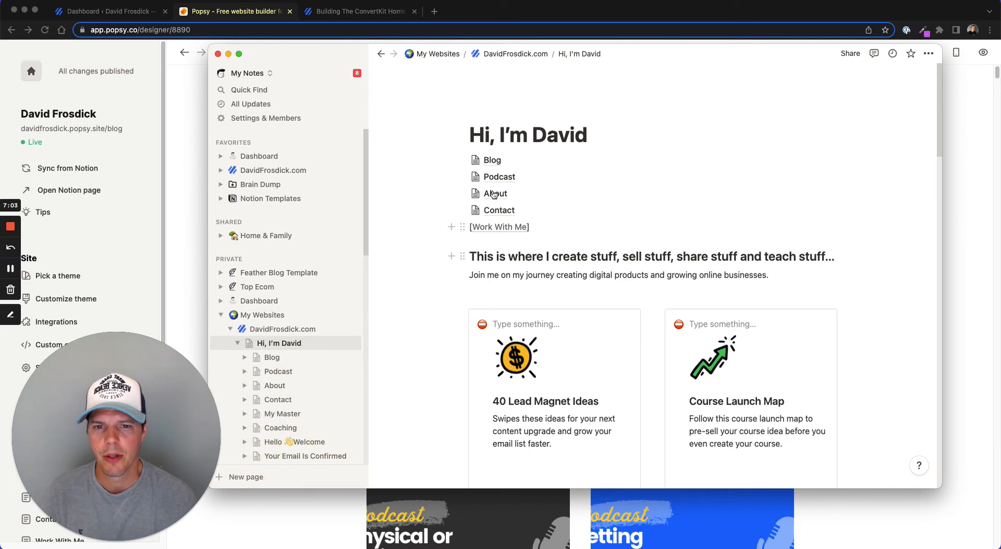
pyautogui.click(488, 165)
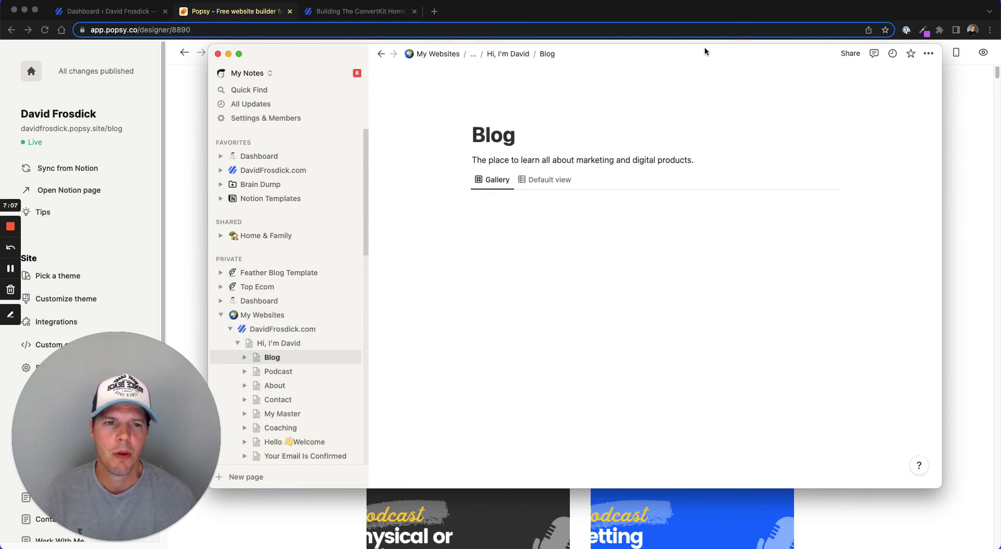
pyautogui.moveTo(646, 49); pyautogui.dragTo(617, 46)
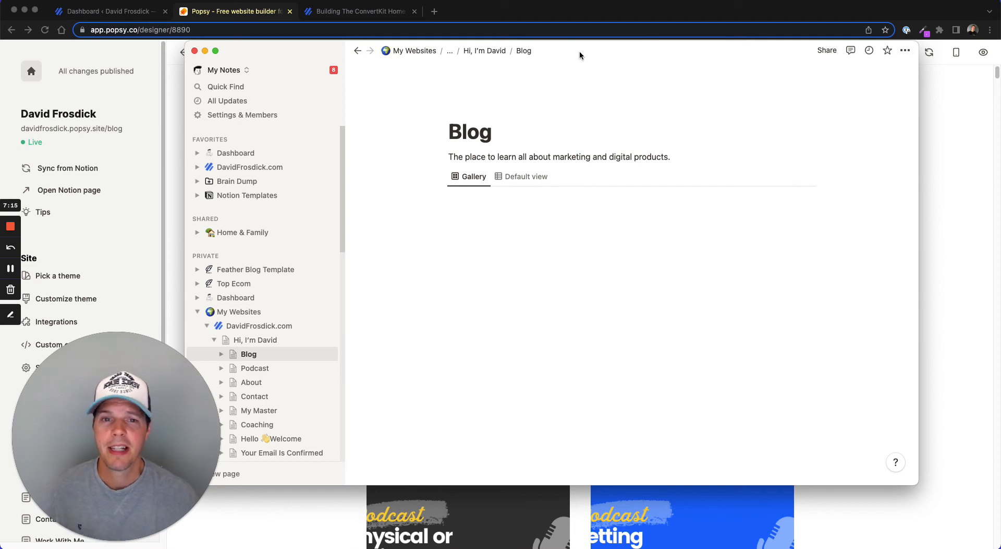
pyautogui.moveTo(580, 49); pyautogui.dragTo(586, 66)
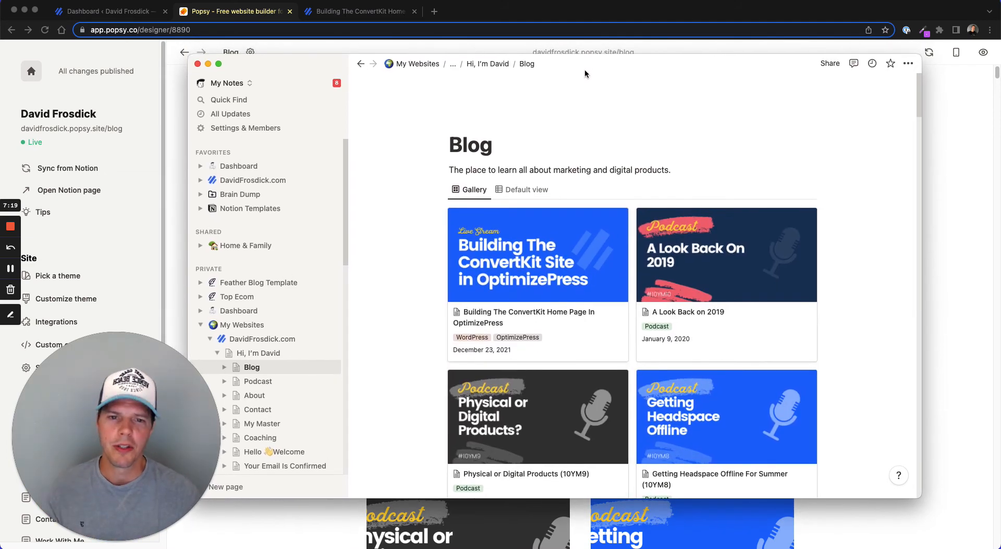
# Return to the Popsy designer, open the blog post "40 Lead Magnet Ideas For Content Upgrades (10YM5)" and examine its URL.
pyautogui.click(174, 153)
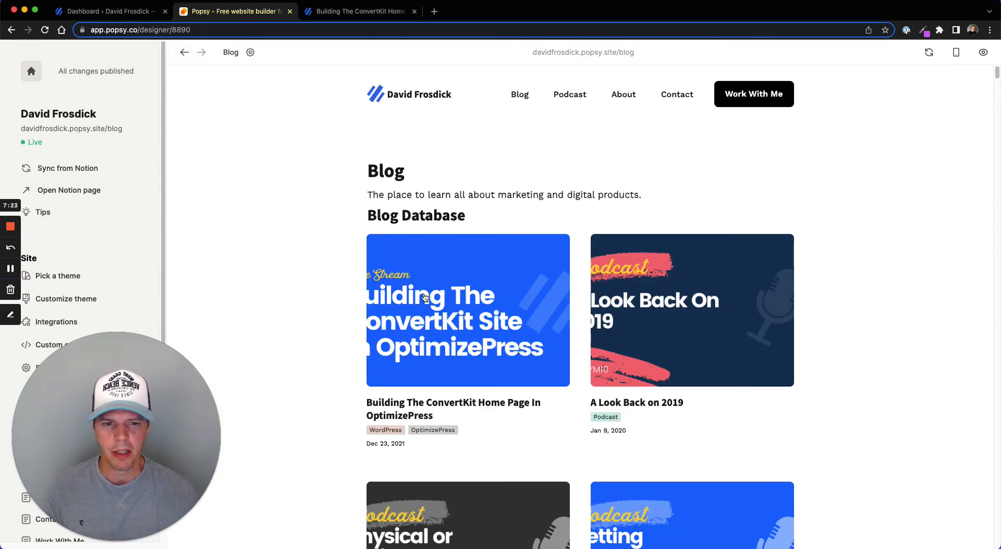
pyautogui.scroll(-7, 459, 334)
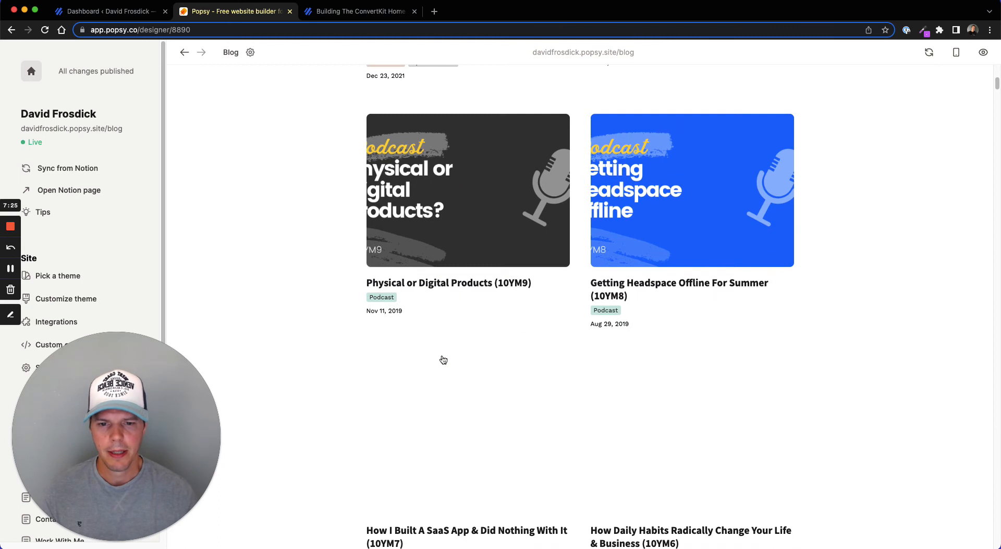
pyautogui.scroll(-7, 512, 397)
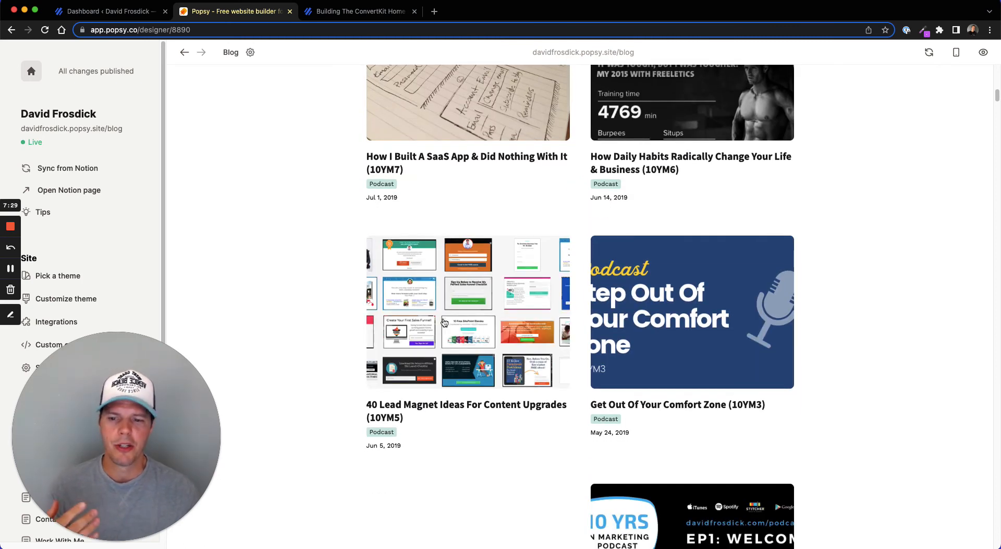
pyautogui.click(444, 322)
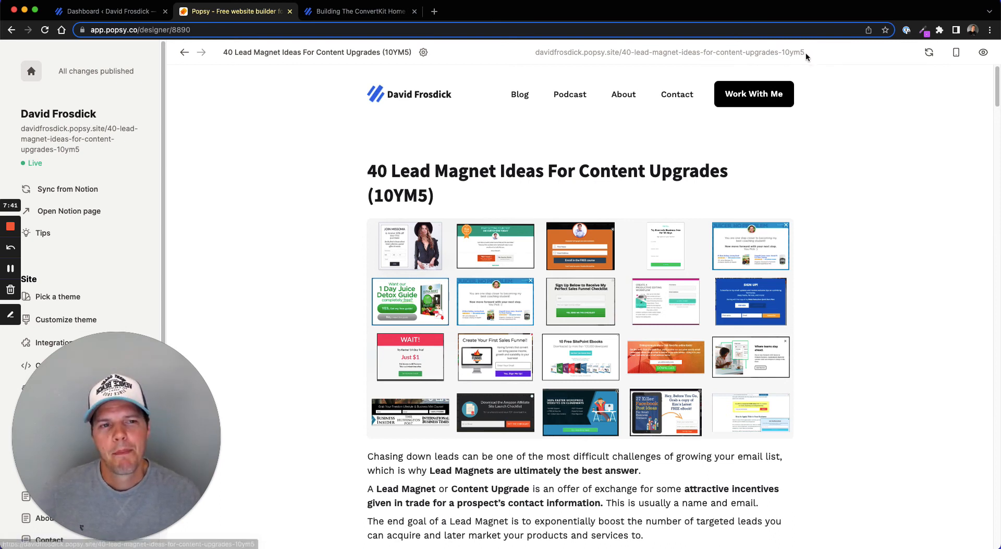
pyautogui.moveTo(805, 53); pyautogui.dragTo(743, 52)
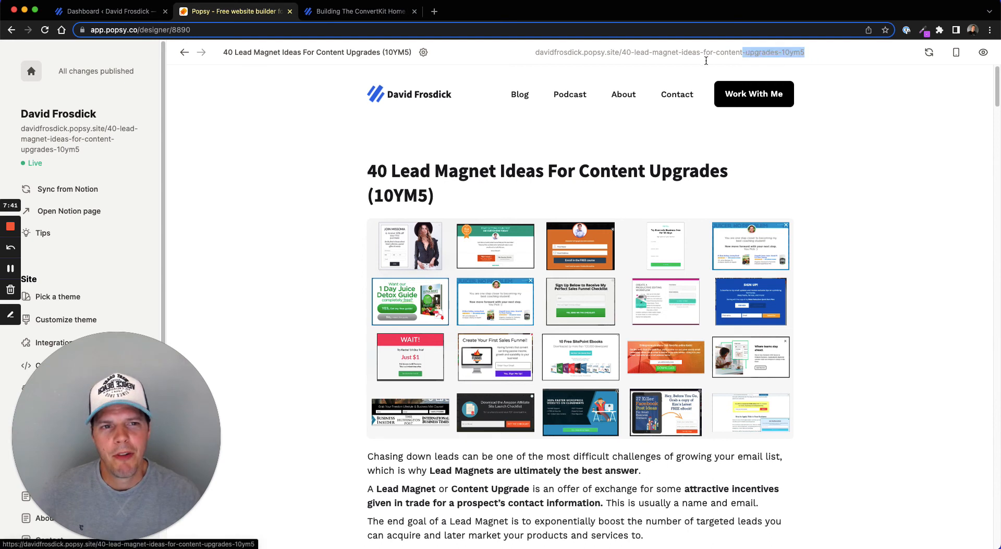
# Review the SEO and Name and URL settings of the lead magnet post, then close them without changes.
pyautogui.click(425, 52)
pyautogui.click(346, 246)
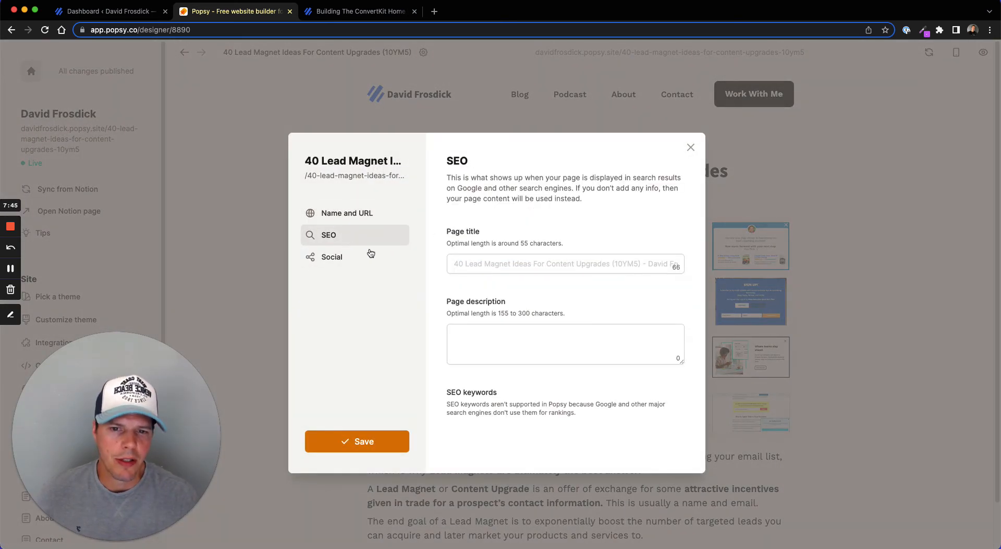
pyautogui.click(377, 216)
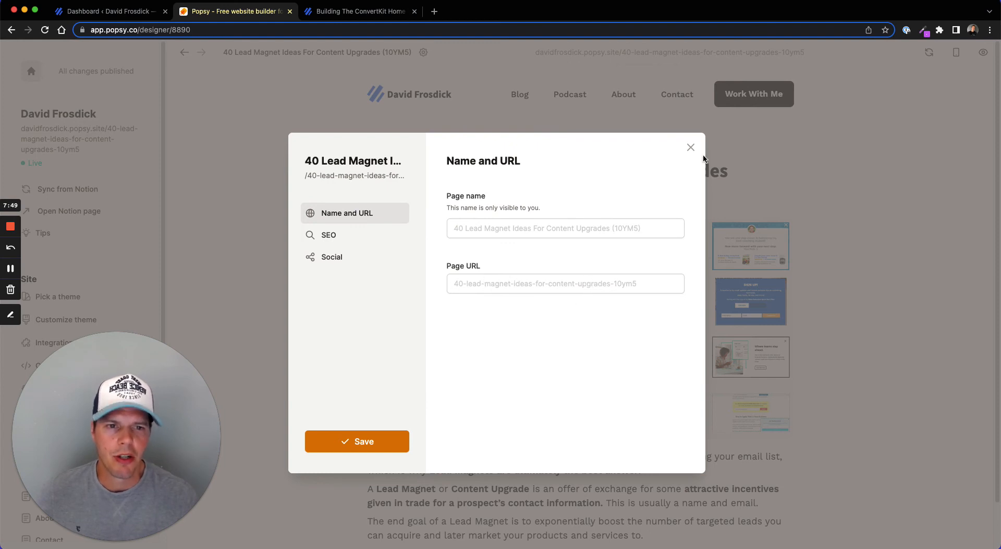
pyautogui.click(691, 147)
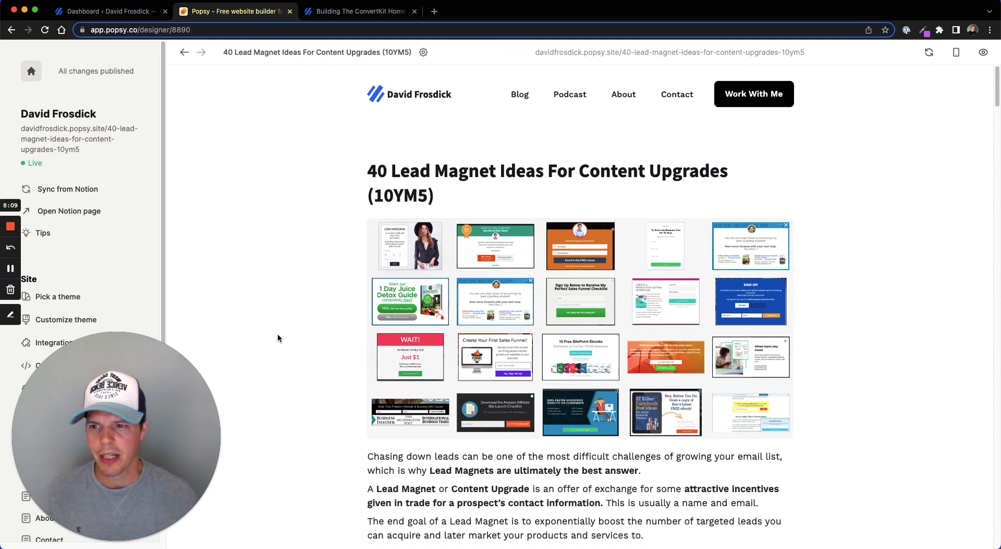
# Switch to Notion, open "Building The ConvertKit Home Page In OptimizePress" as a full page and review its properties and content.
pyautogui.click(441, 540)
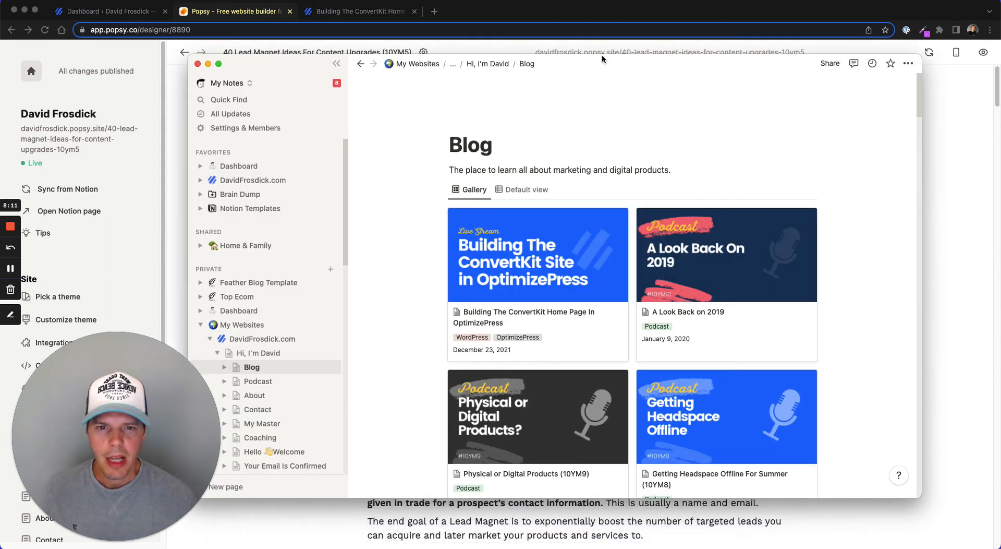
pyautogui.moveTo(600, 63); pyautogui.dragTo(601, 51)
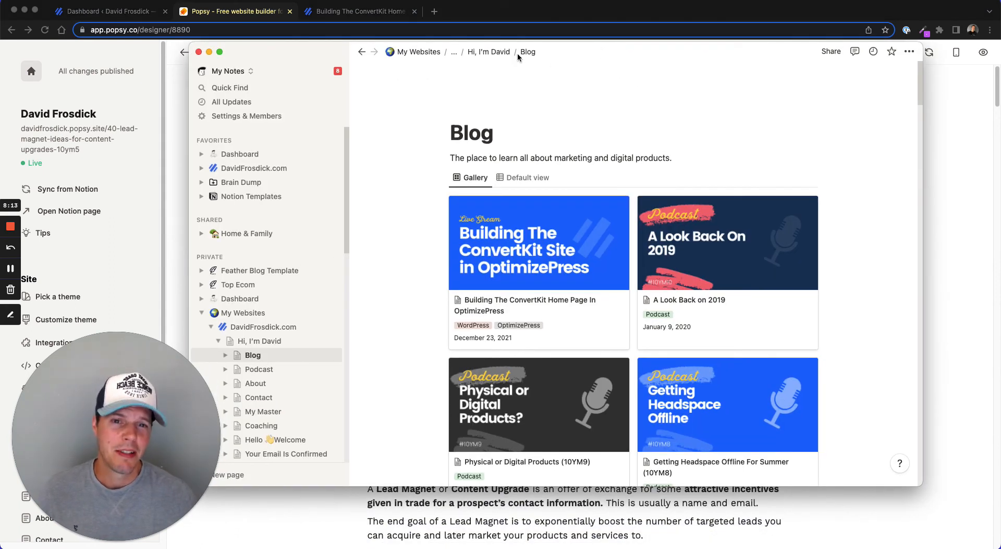
pyautogui.click(515, 237)
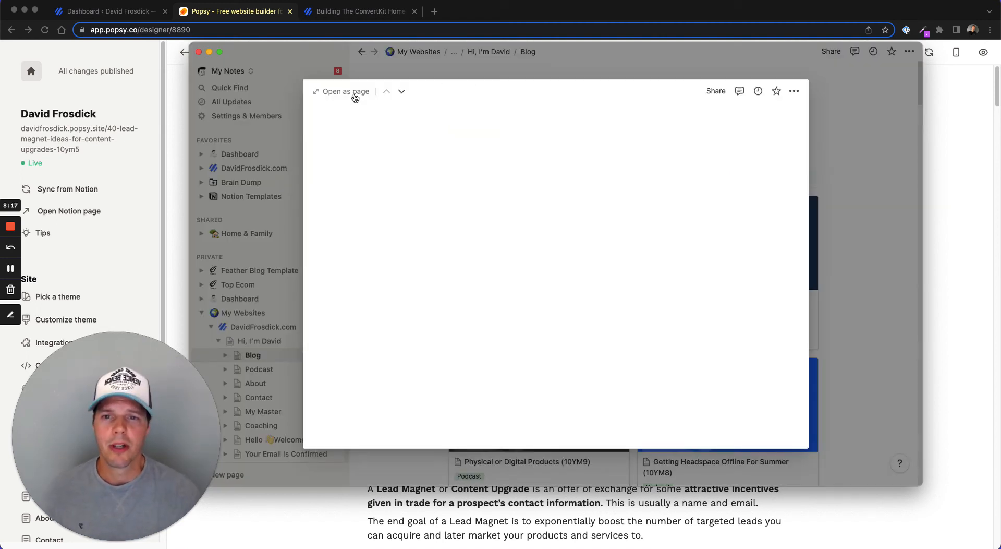
pyautogui.click(346, 92)
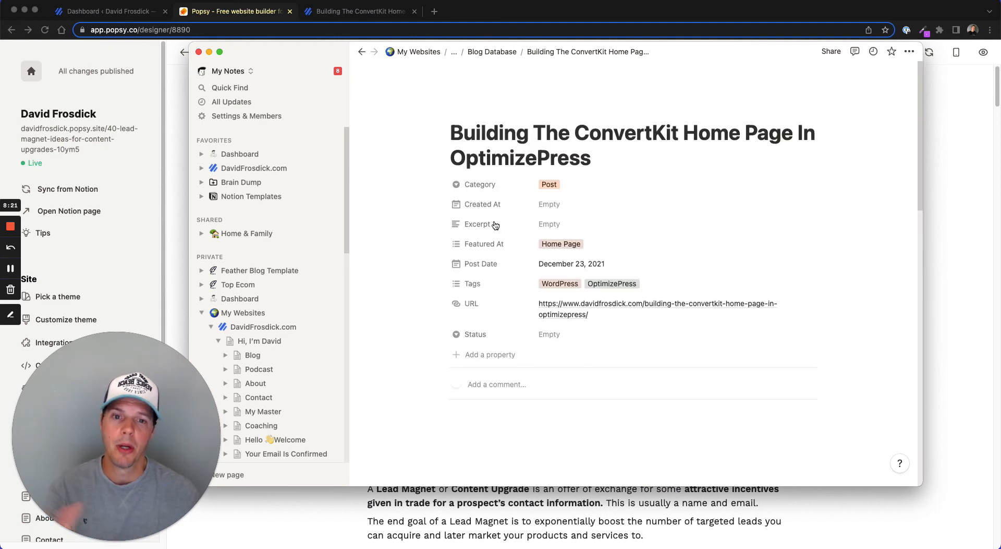
pyautogui.scroll(-15, 490, 255)
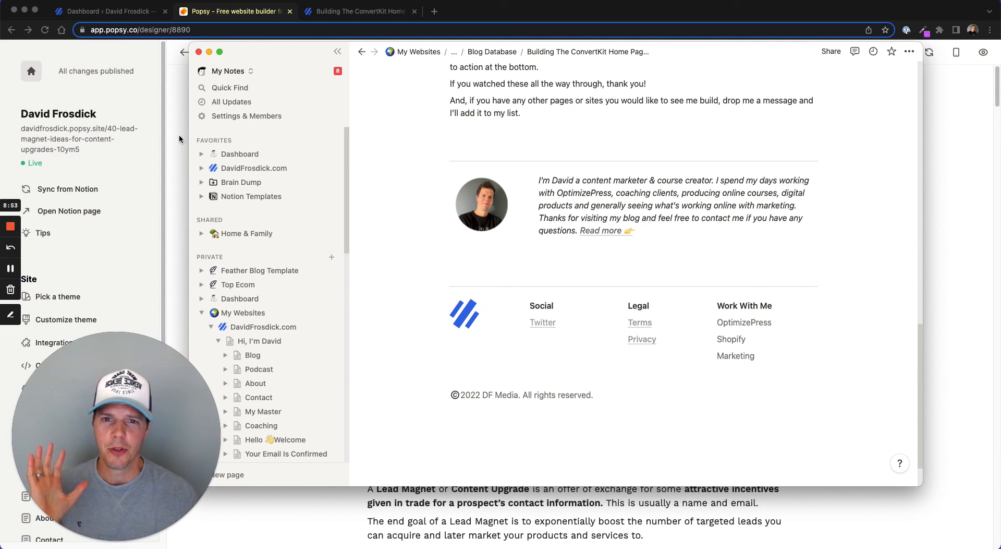
pyautogui.scroll(20, 497, 262)
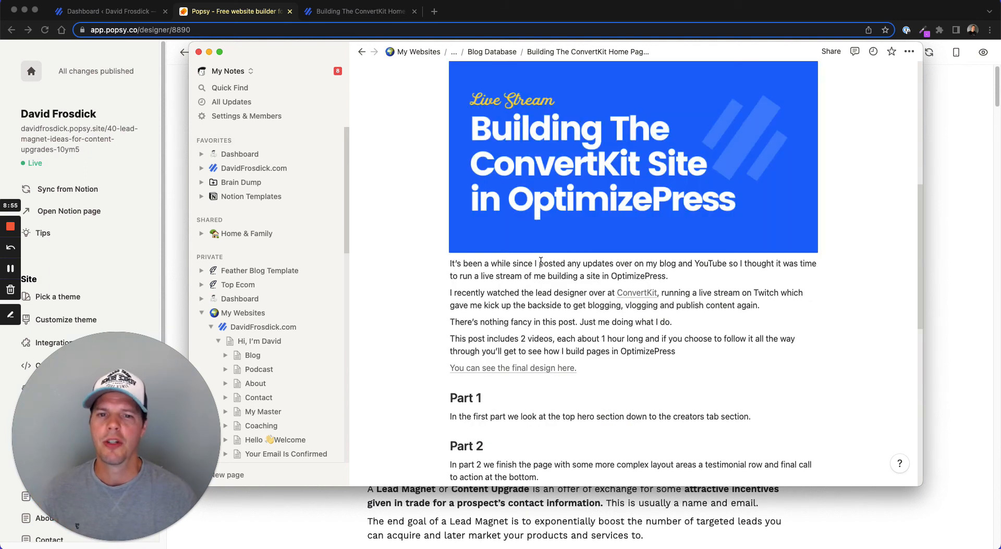
pyautogui.scroll(2, 535, 254)
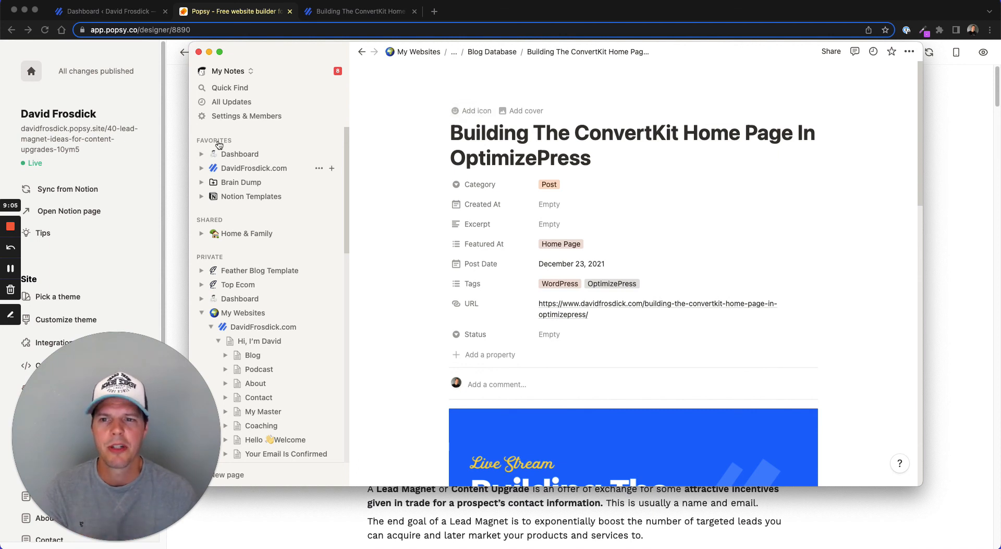
# Switch to the live website in the browser, open its Resources page and look through the Free Downloads section.
pyautogui.click(177, 143)
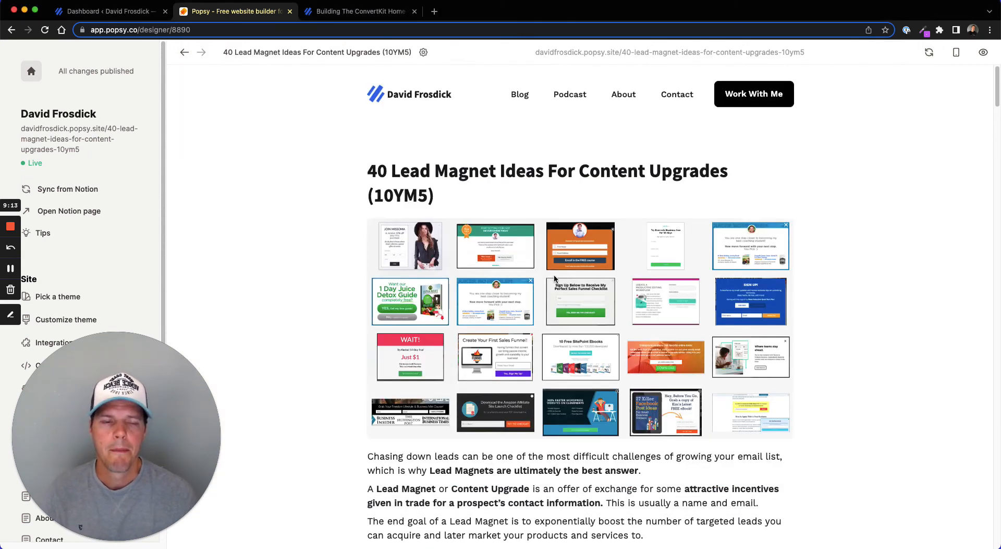
pyautogui.click(366, 12)
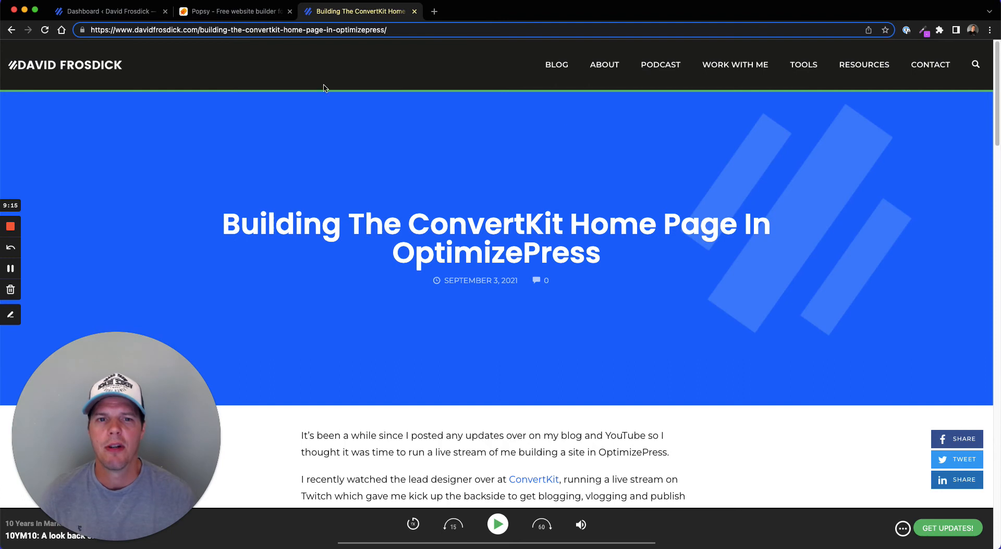
pyautogui.click(853, 67)
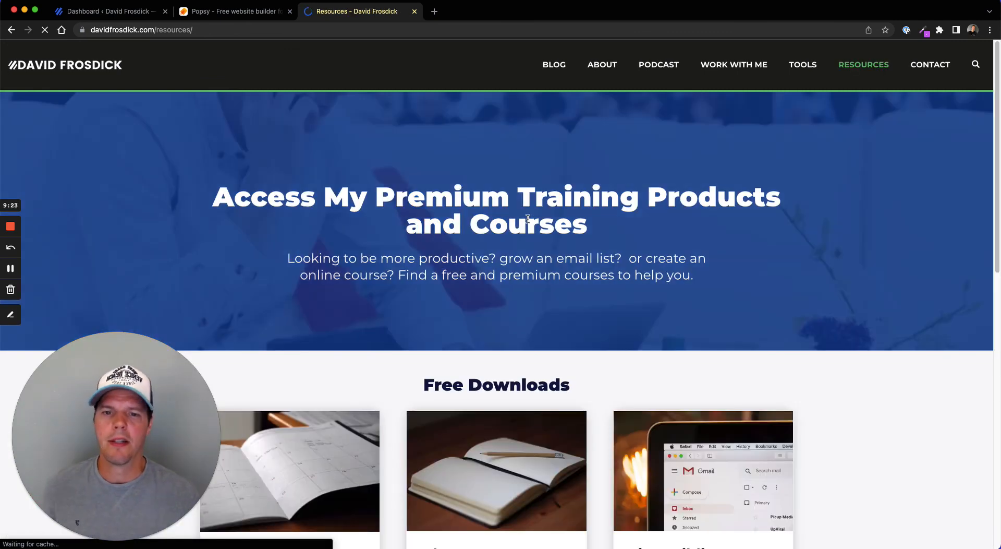
pyautogui.scroll(-2, 530, 232)
pyautogui.scroll(-5, 530, 233)
pyautogui.scroll(1, 534, 260)
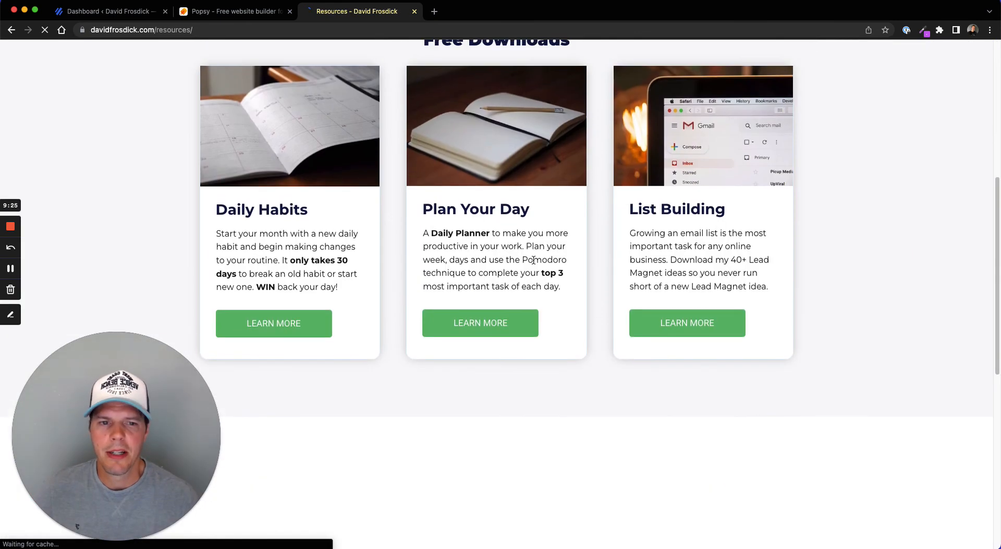
pyautogui.scroll(1, 433, 203)
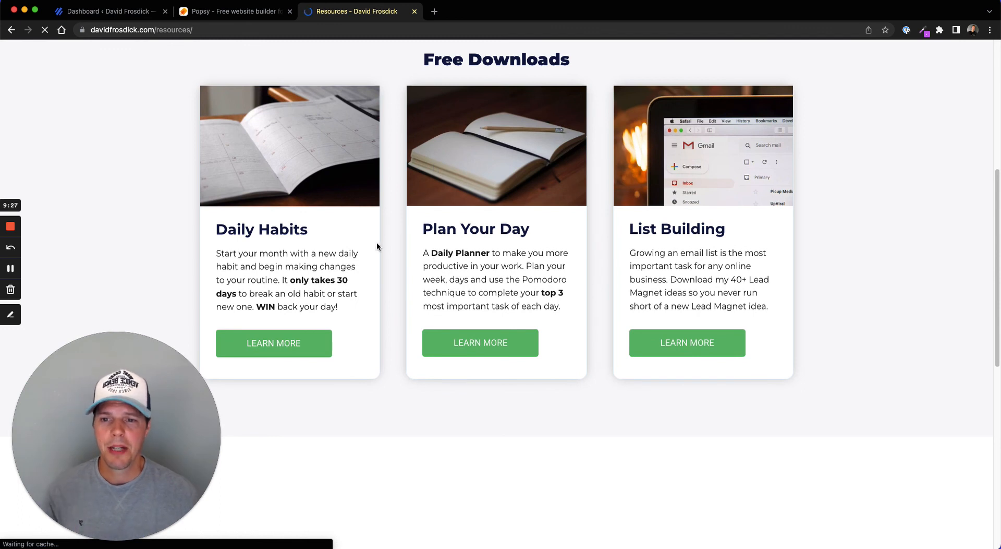
pyautogui.scroll(3, 556, 223)
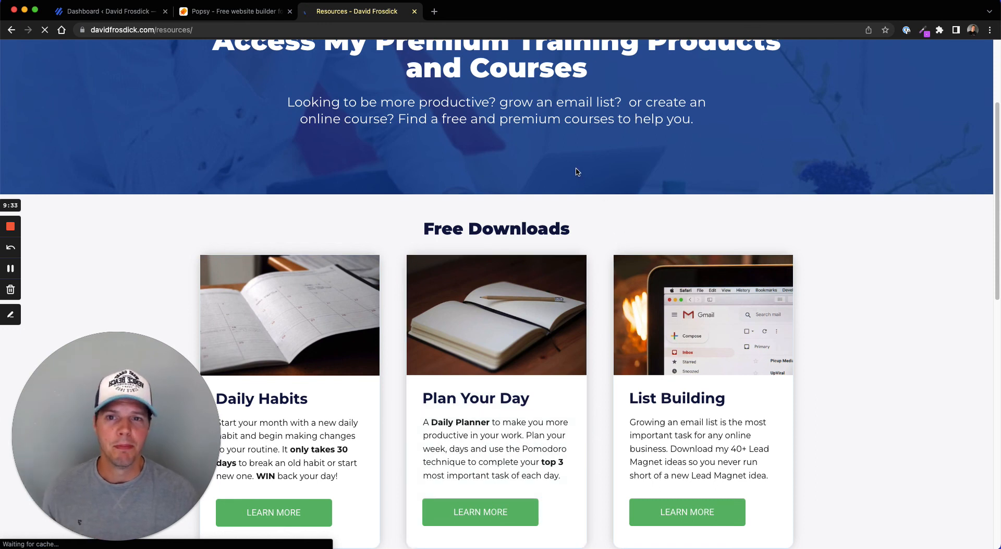
pyautogui.scroll(-2, 534, 223)
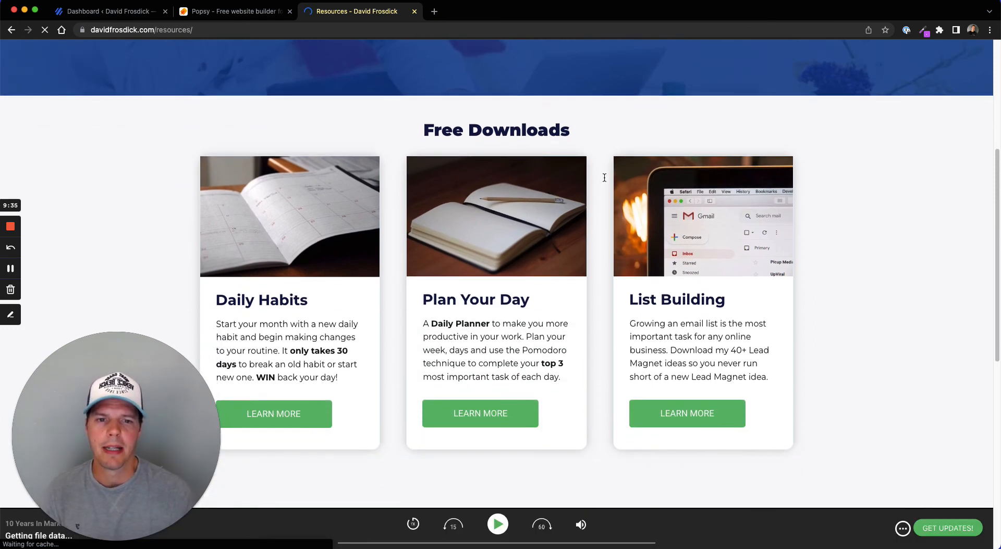
# Return to the Popsy designer and look through the content of the "40 Lead Magnet Ideas For Content Upgrades (10YM5)" post.
pyautogui.click(263, 10)
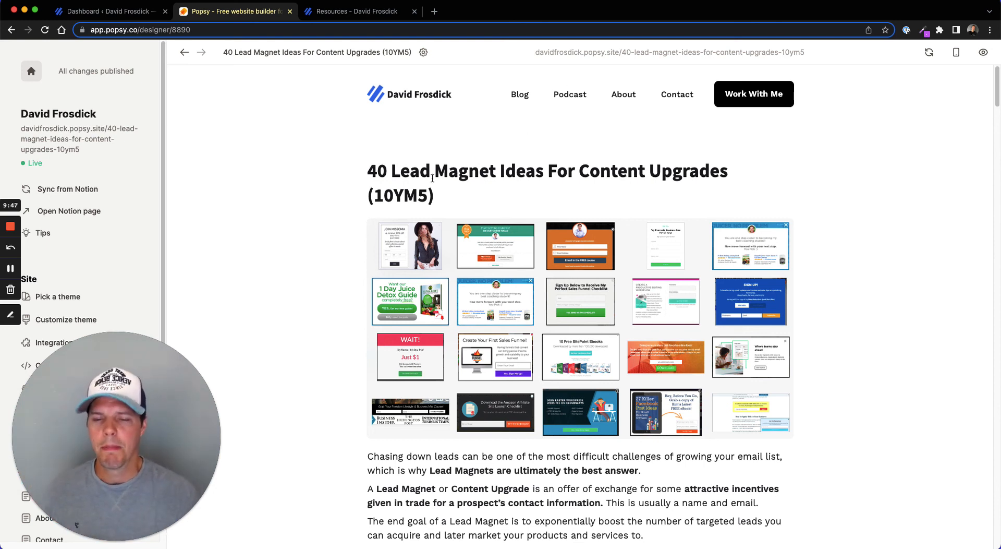
pyautogui.scroll(-3, 694, 233)
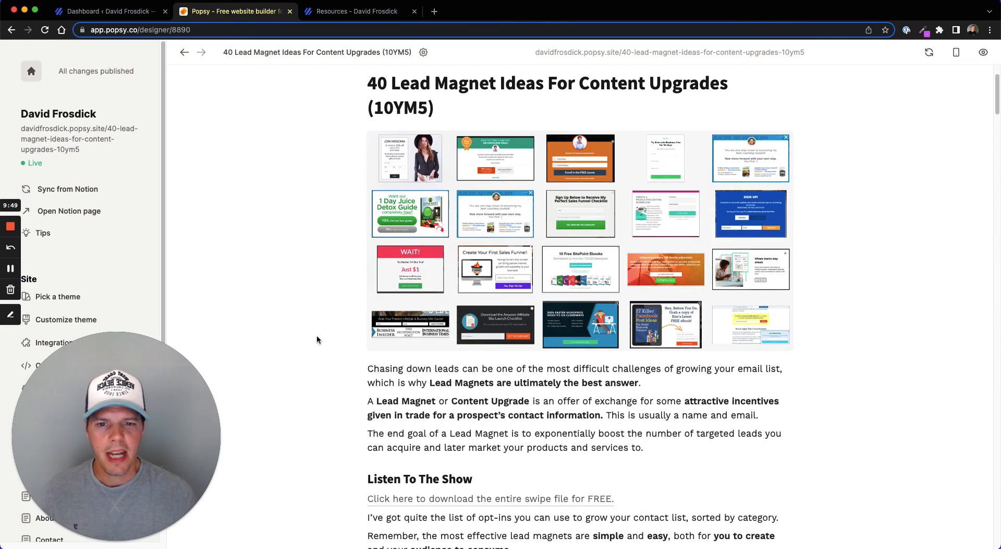
pyautogui.scroll(-20, 317, 339)
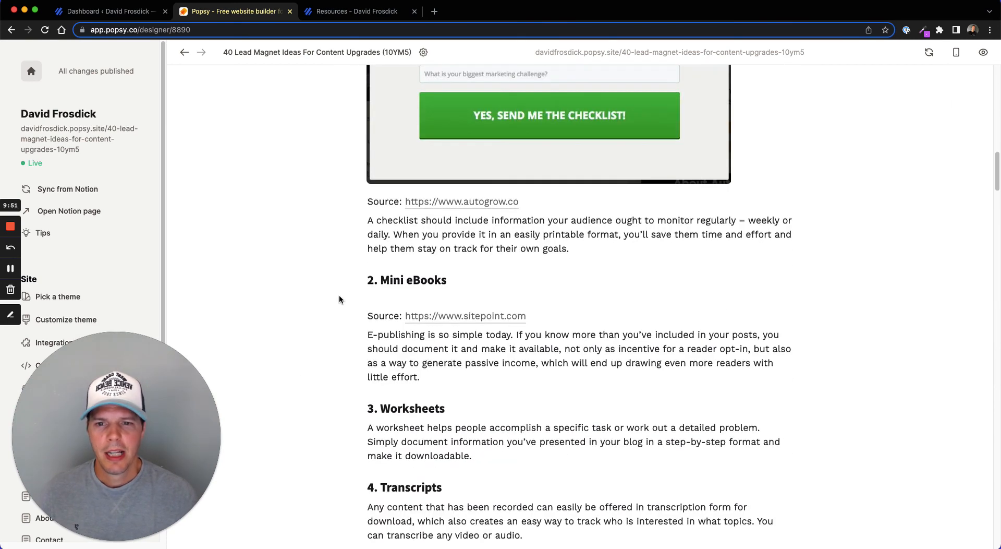
pyautogui.scroll(20, 325, 308)
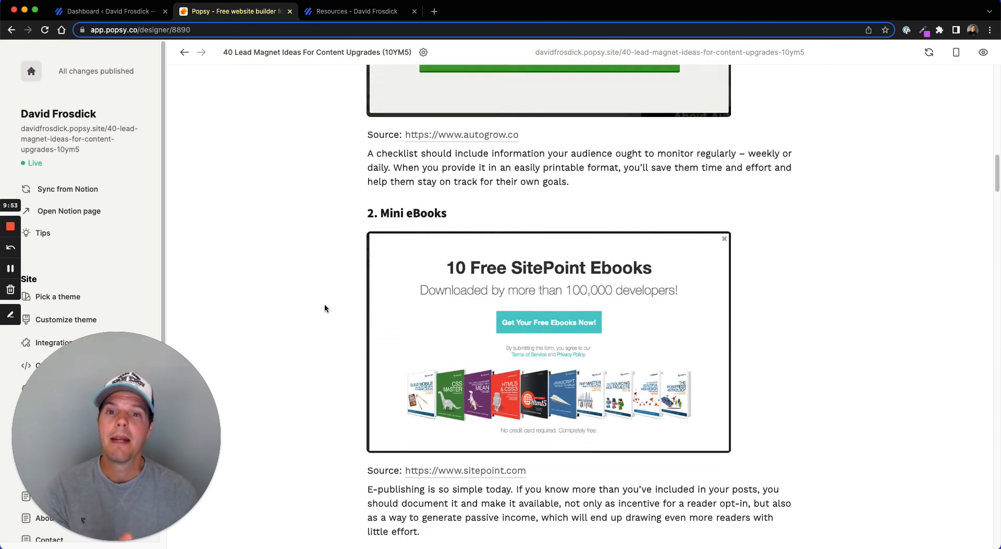
pyautogui.scroll(3, 324, 308)
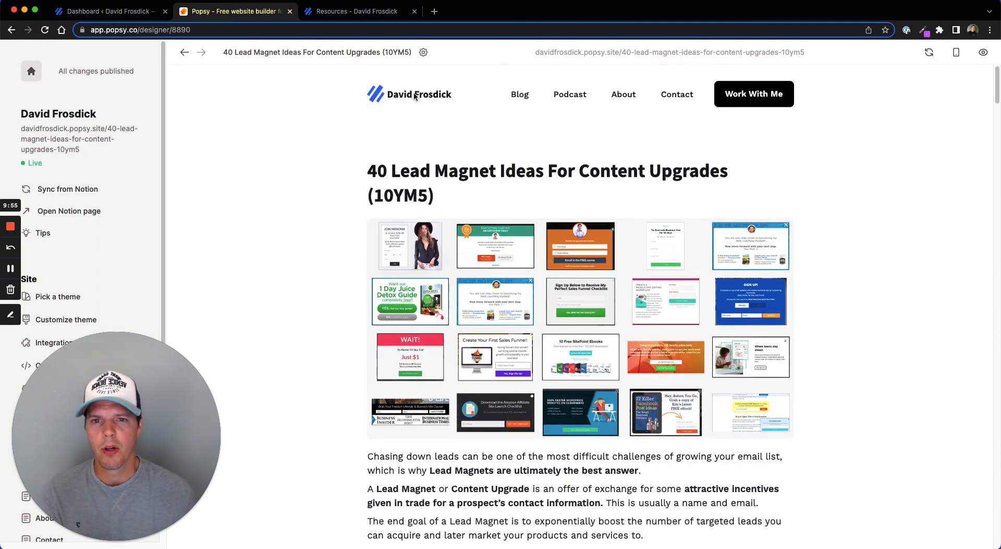
# Open the Popsy site's Home page and examine its sections from the hero and offer cards down to the footer.
pyautogui.click(415, 96)
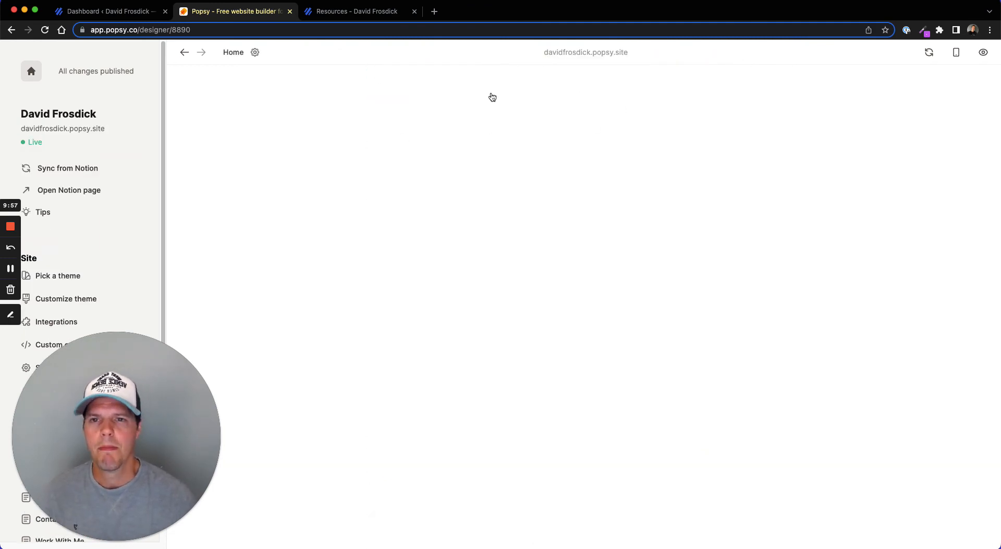
pyautogui.scroll(-5, 469, 125)
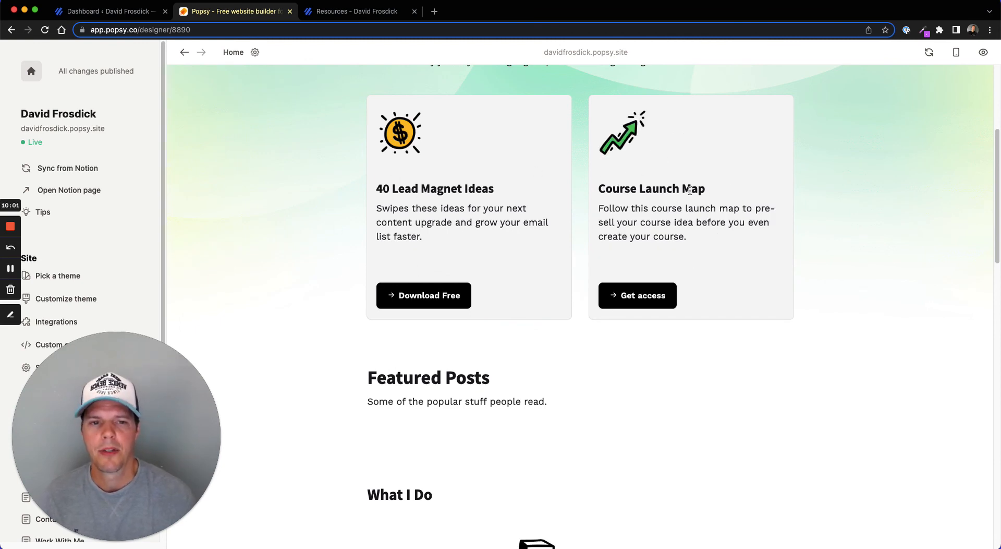
pyautogui.scroll(4, 404, 288)
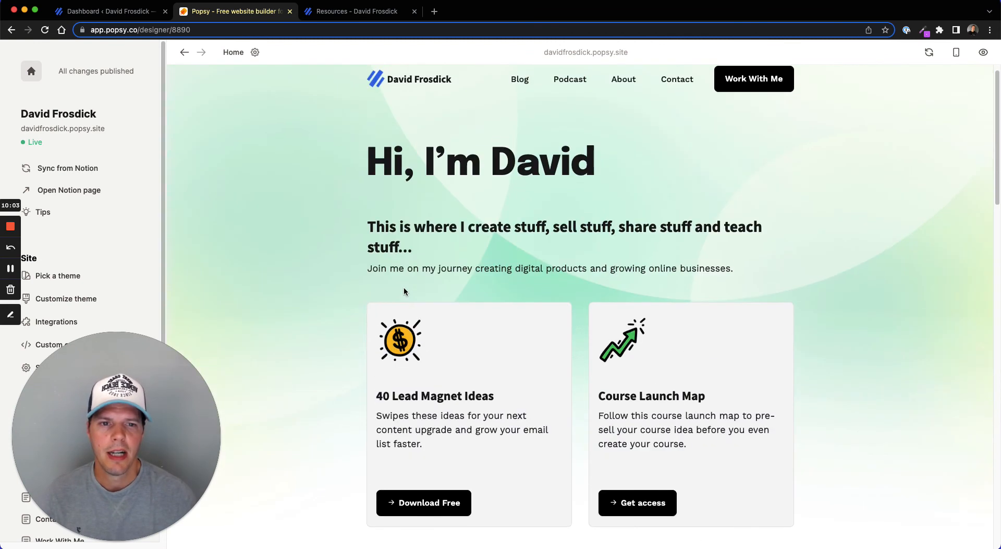
pyautogui.scroll(-4, 404, 288)
pyautogui.scroll(-7, 404, 288)
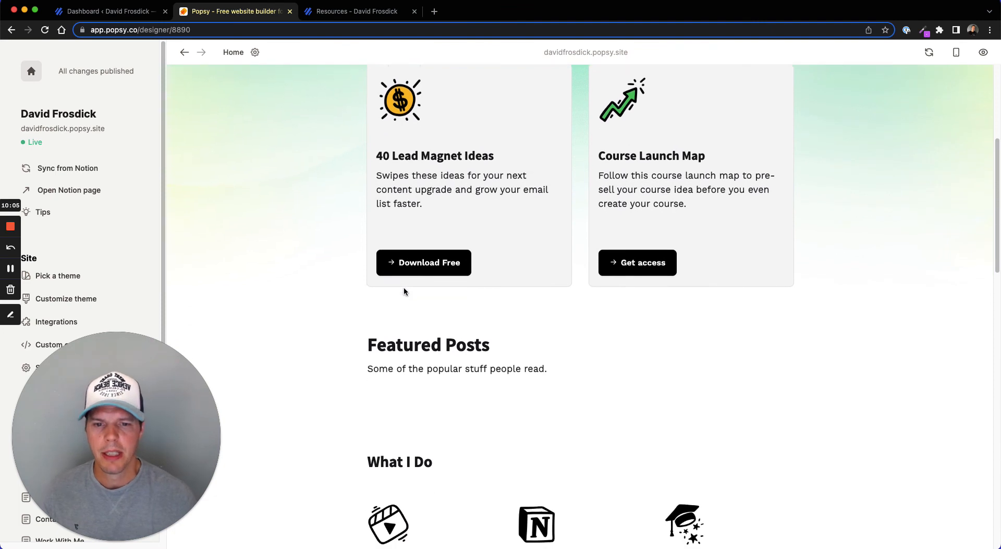
pyautogui.scroll(-2, 451, 334)
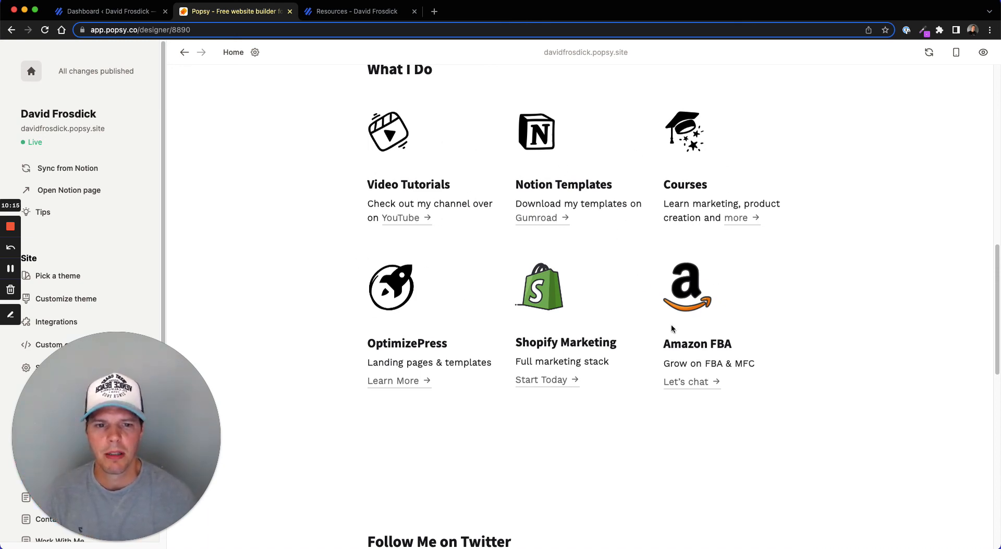
pyautogui.scroll(-1, 574, 296)
pyautogui.scroll(-10, 574, 296)
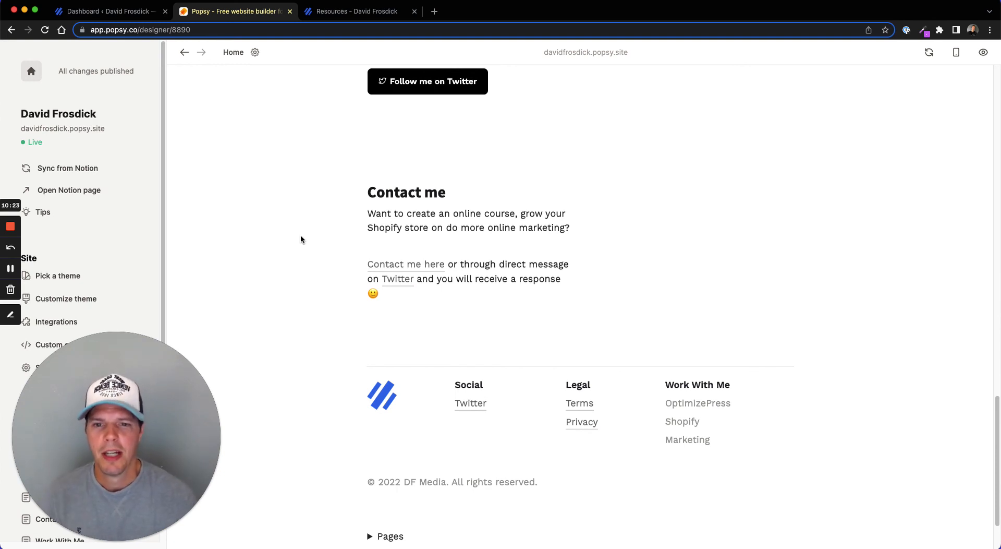
pyautogui.scroll(5, 301, 235)
pyautogui.scroll(-7, 295, 282)
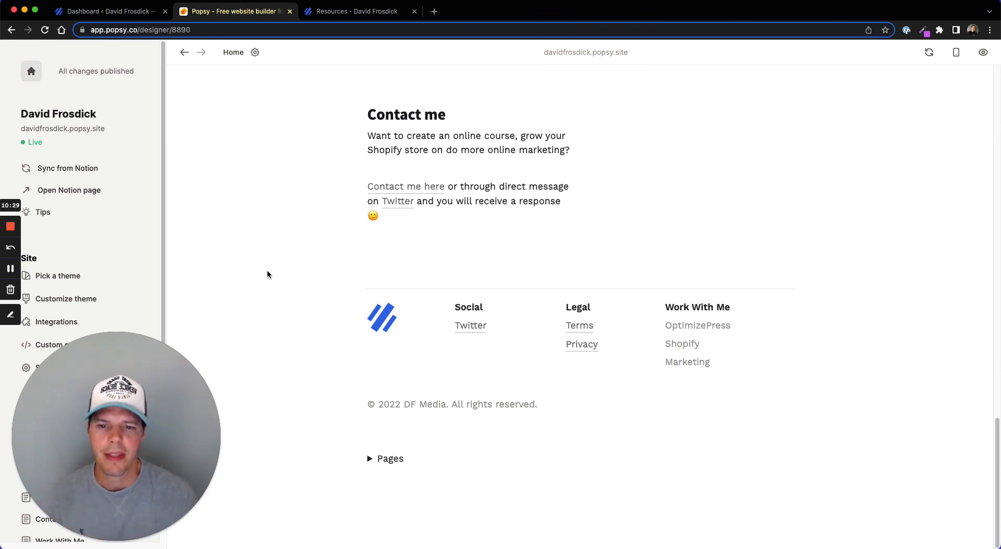
pyautogui.scroll(20, 367, 370)
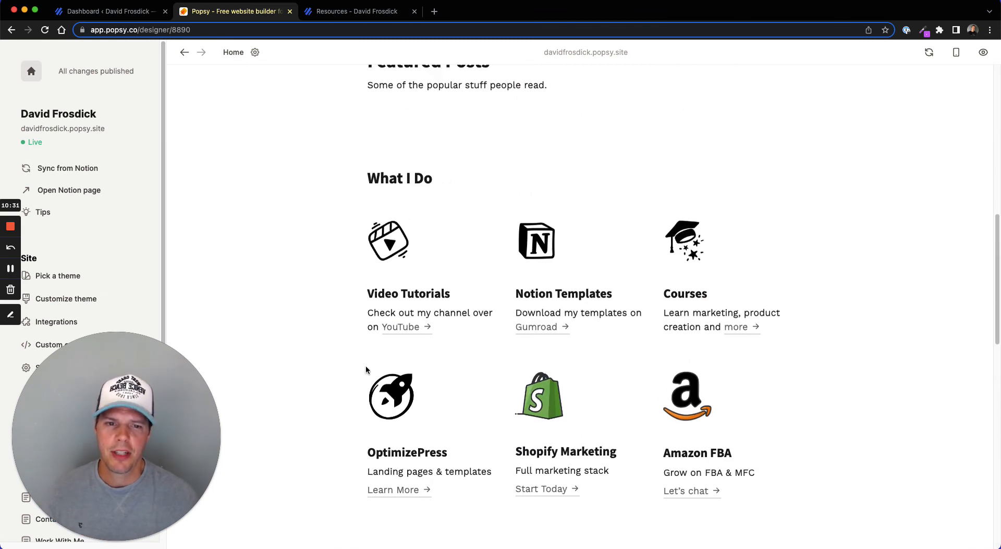